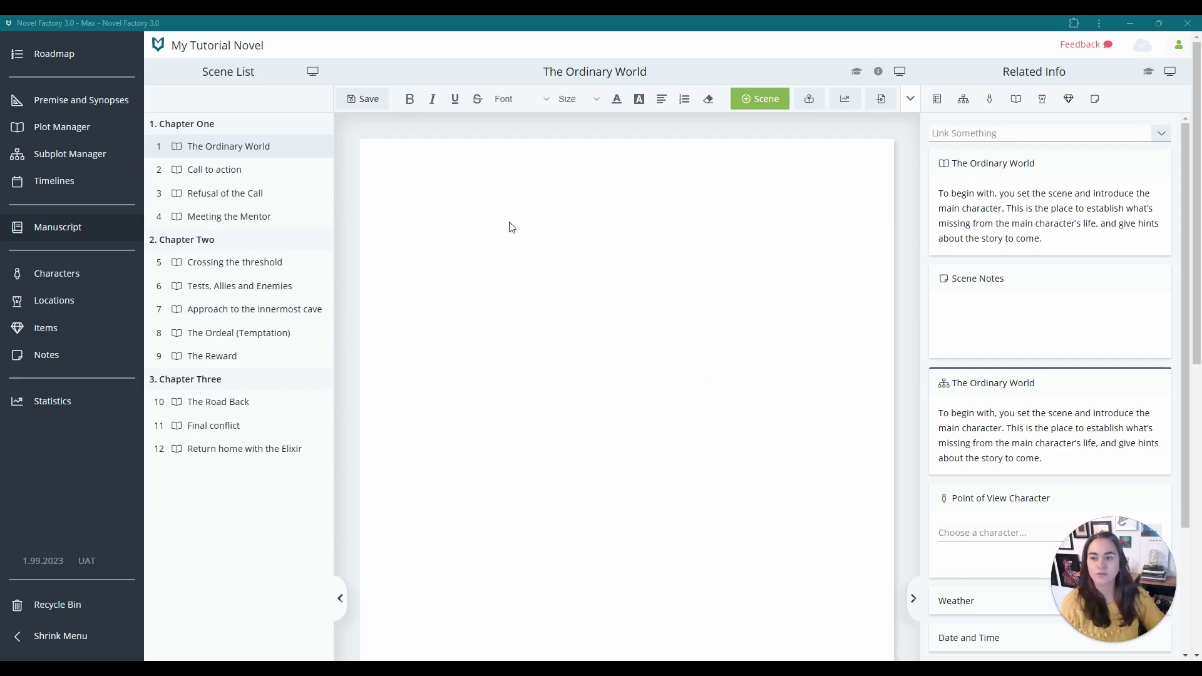
In the Manuscript section, hide and restore the Scene List and Related Info panels, and reveal and collapse the extra editor tools.
click(90, 230)
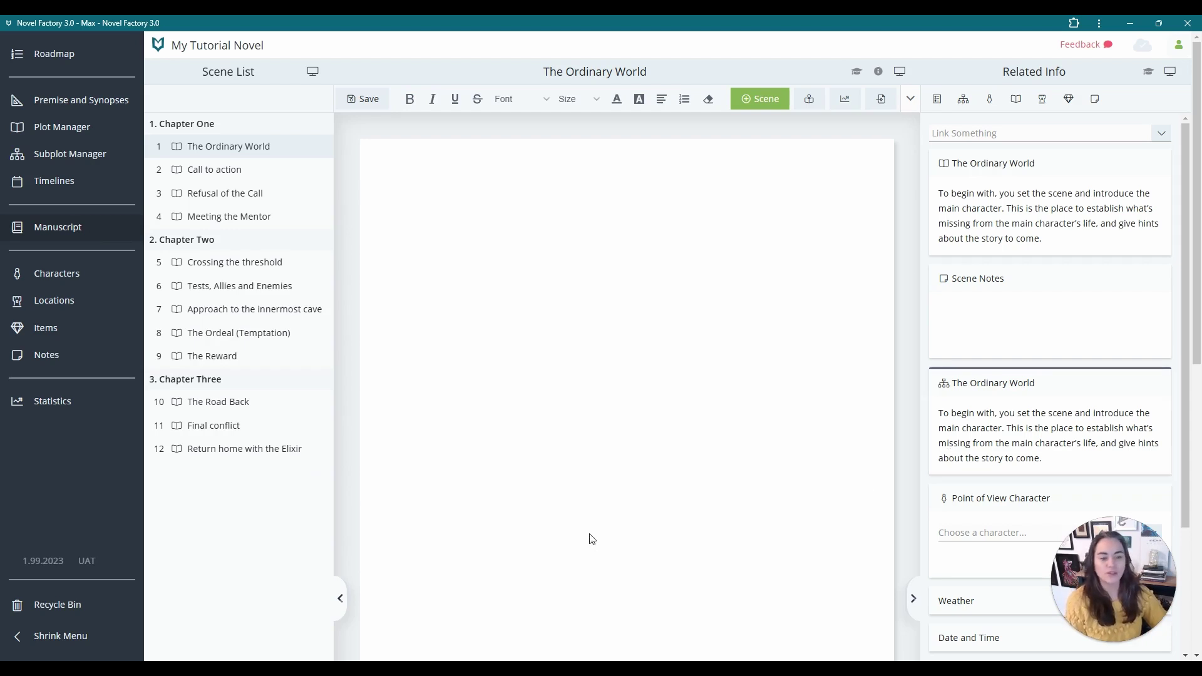
click(339, 606)
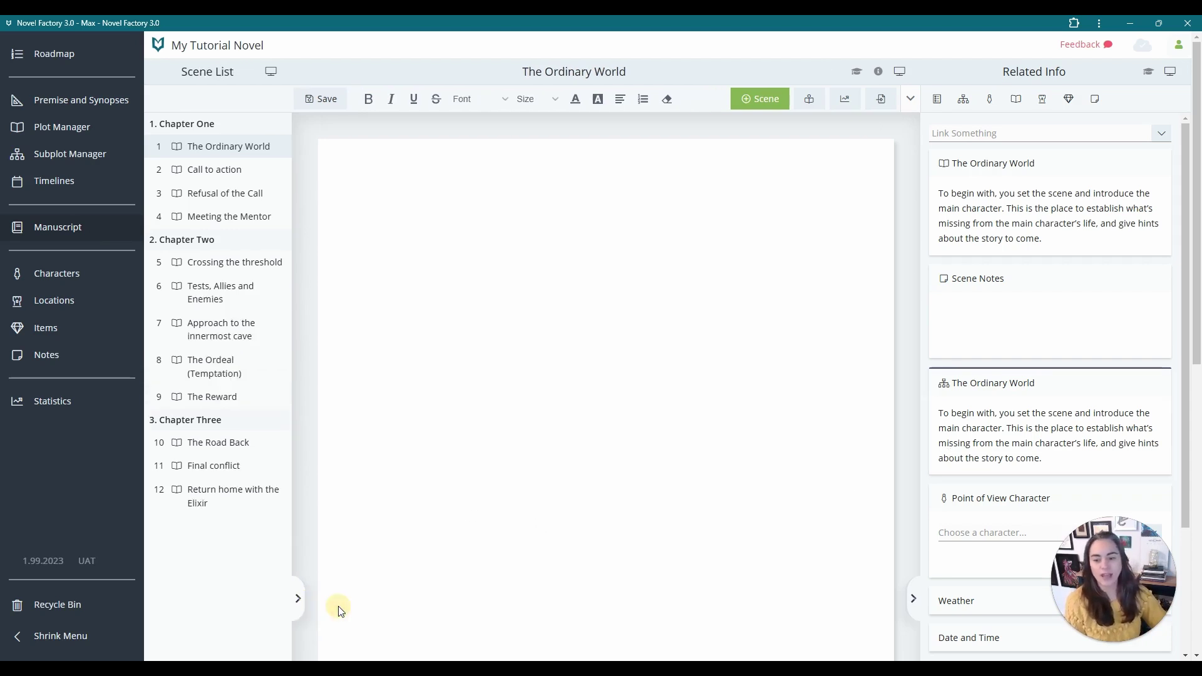
click(913, 599)
click(151, 598)
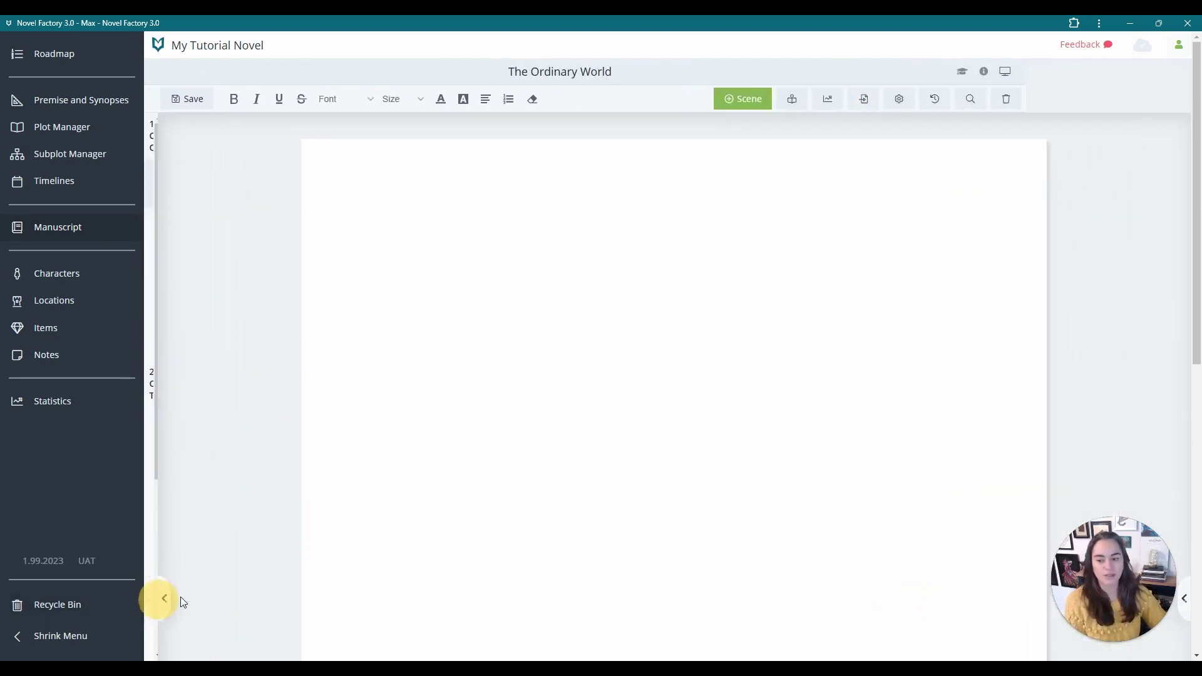
click(1184, 598)
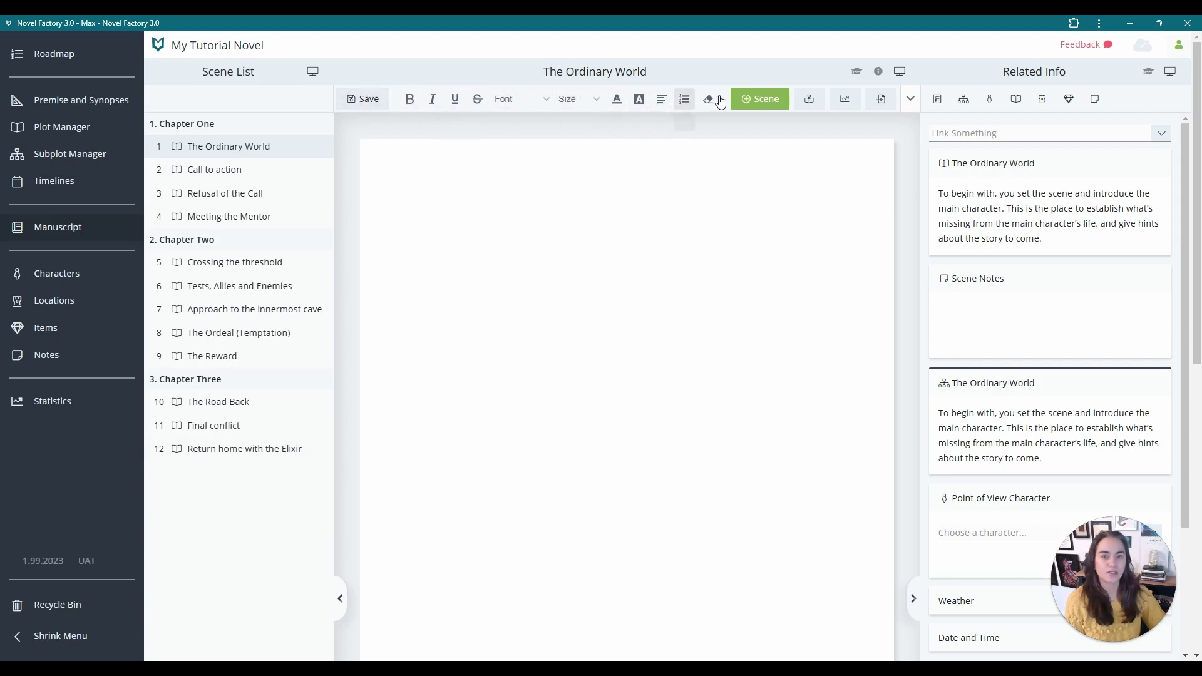
click(911, 99)
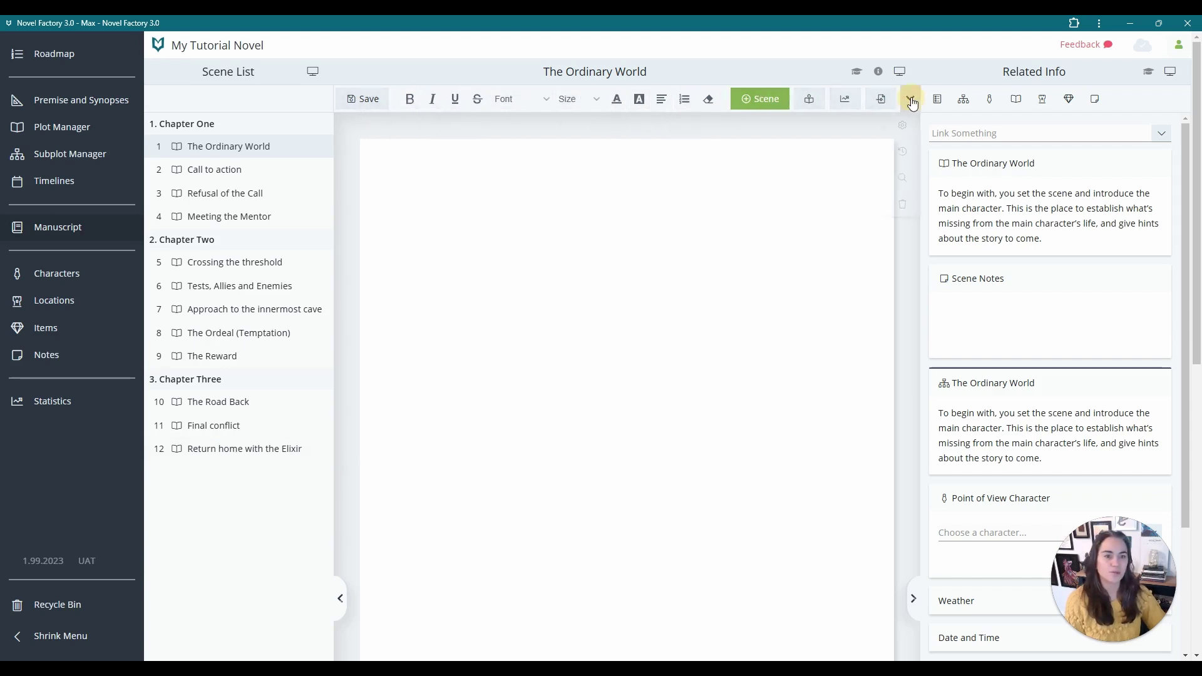
click(911, 99)
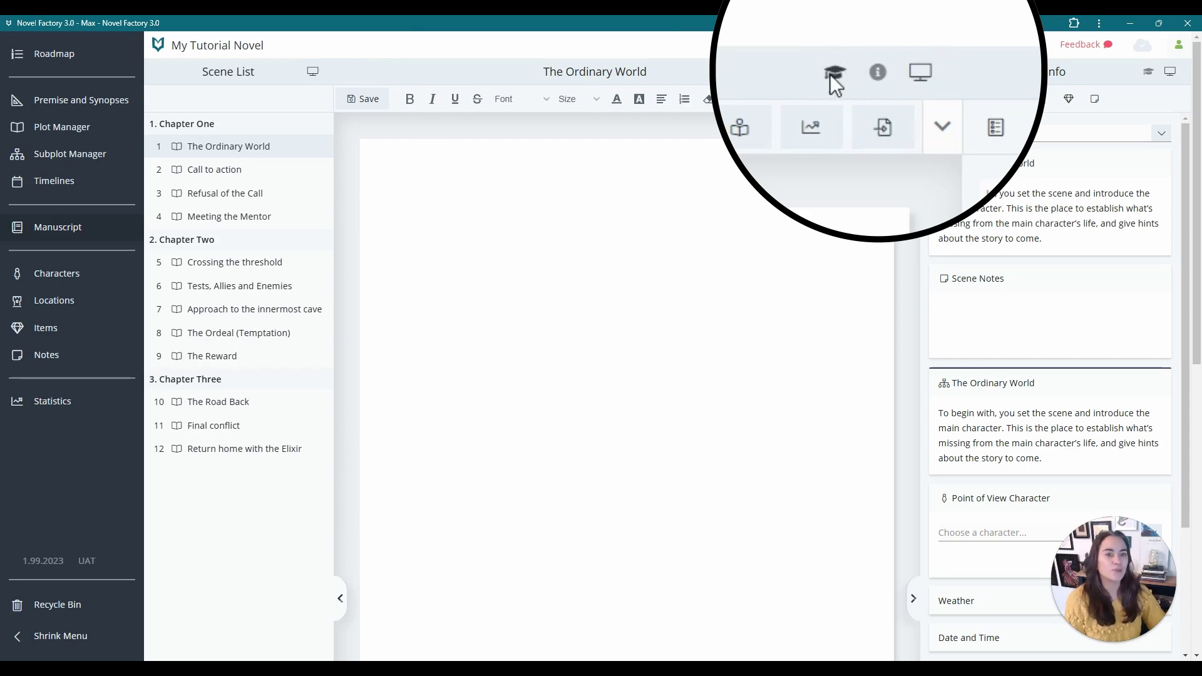
View the Manuscript section's introduction, technical guide and tutorial video, closing each one after viewing.
click(856, 73)
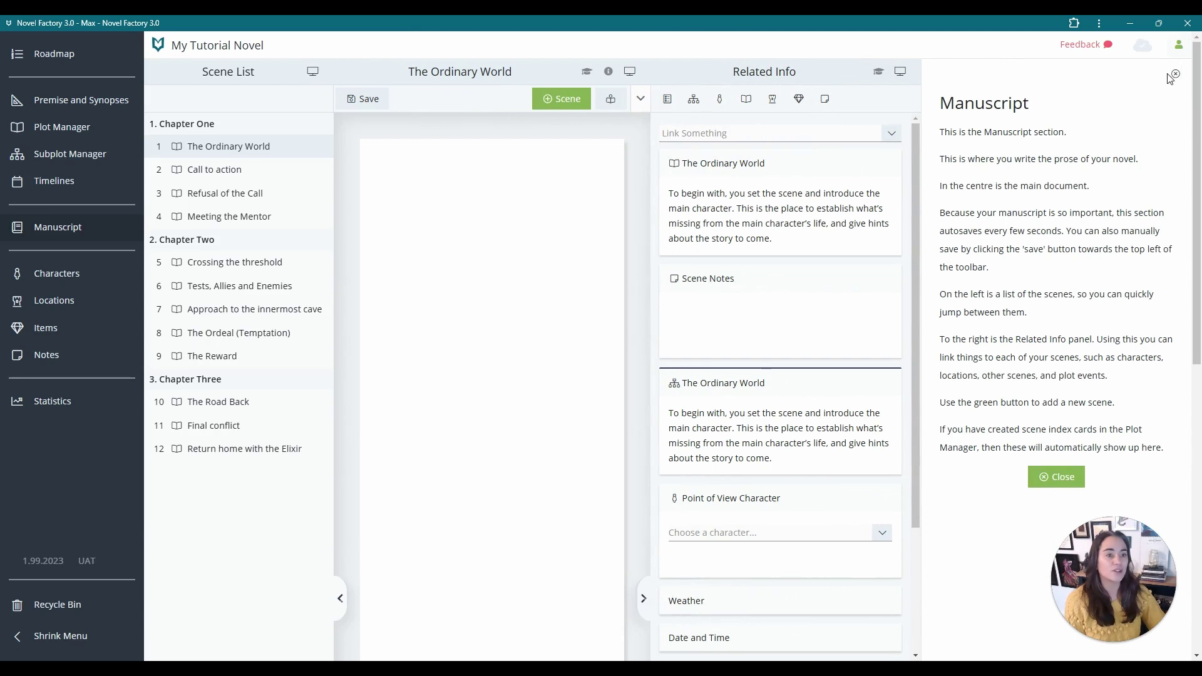
click(1176, 75)
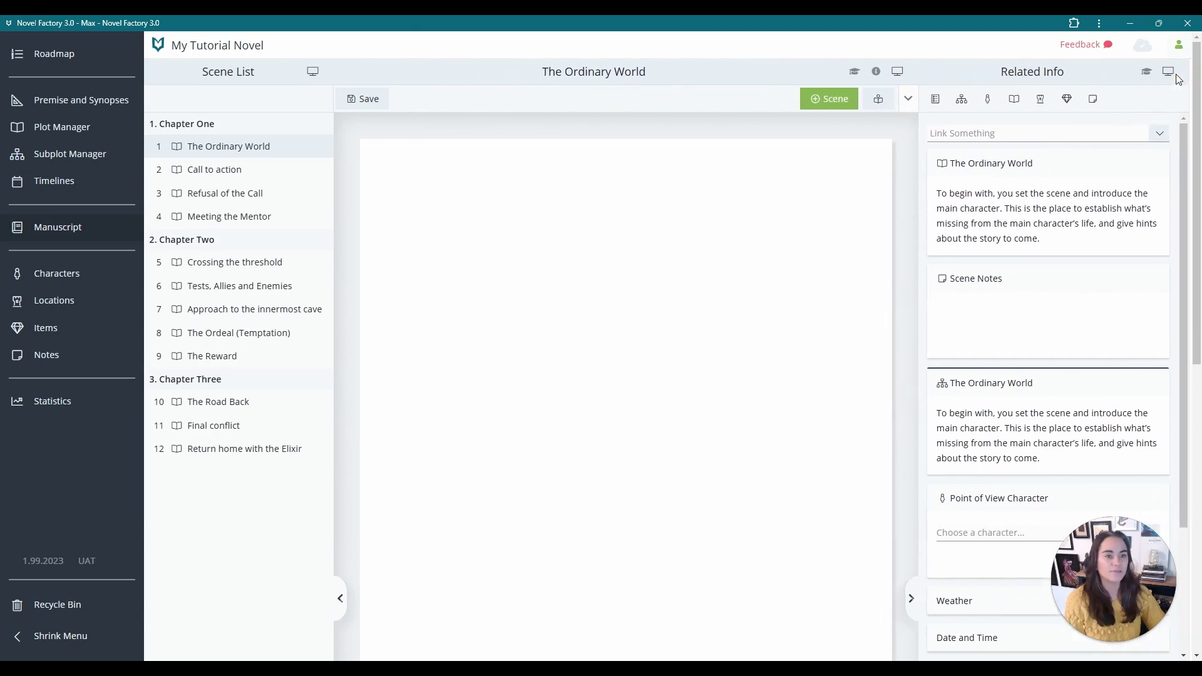
click(878, 73)
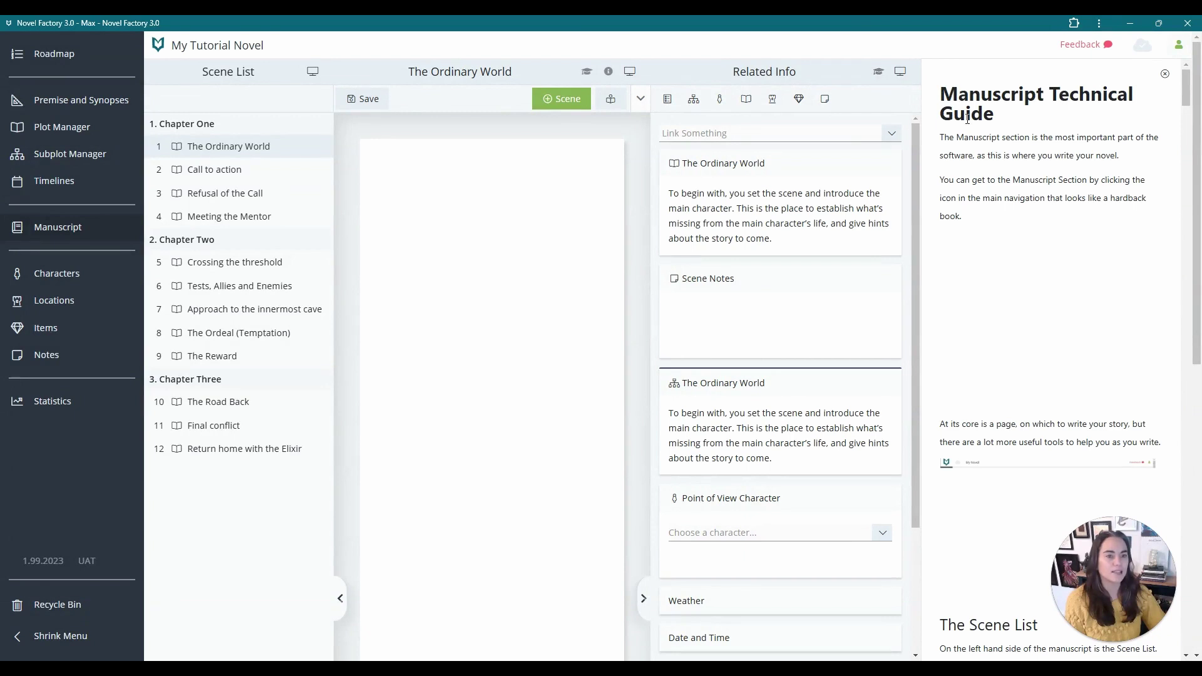
click(1165, 75)
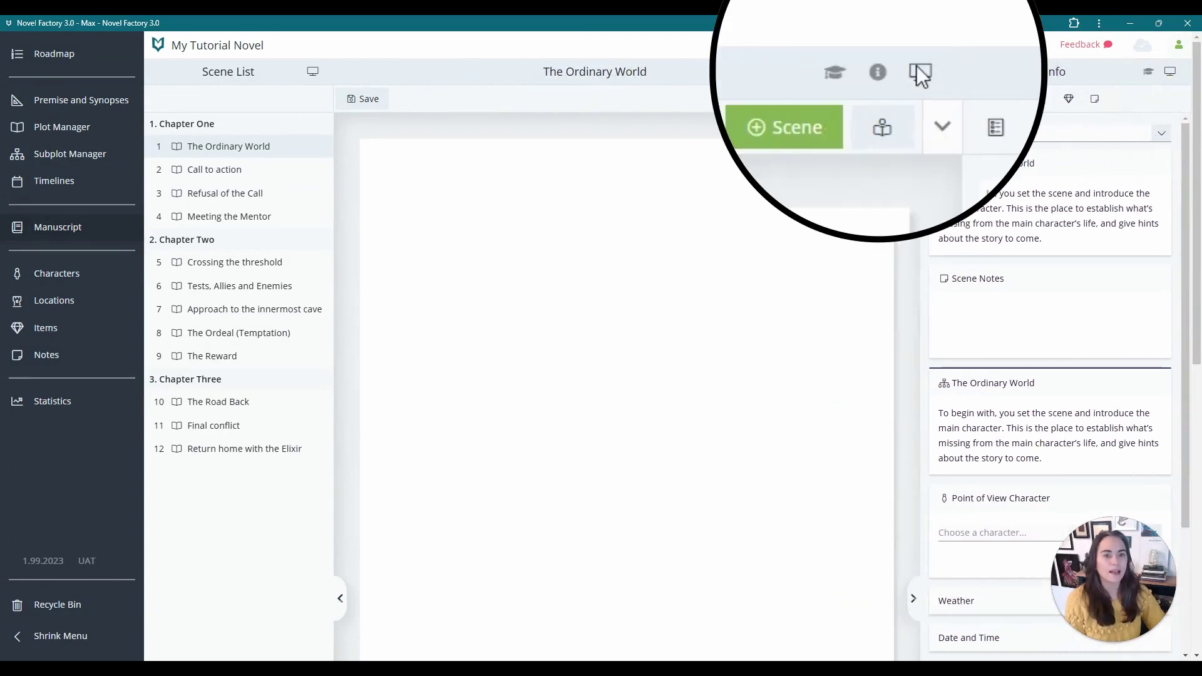
click(847, 71)
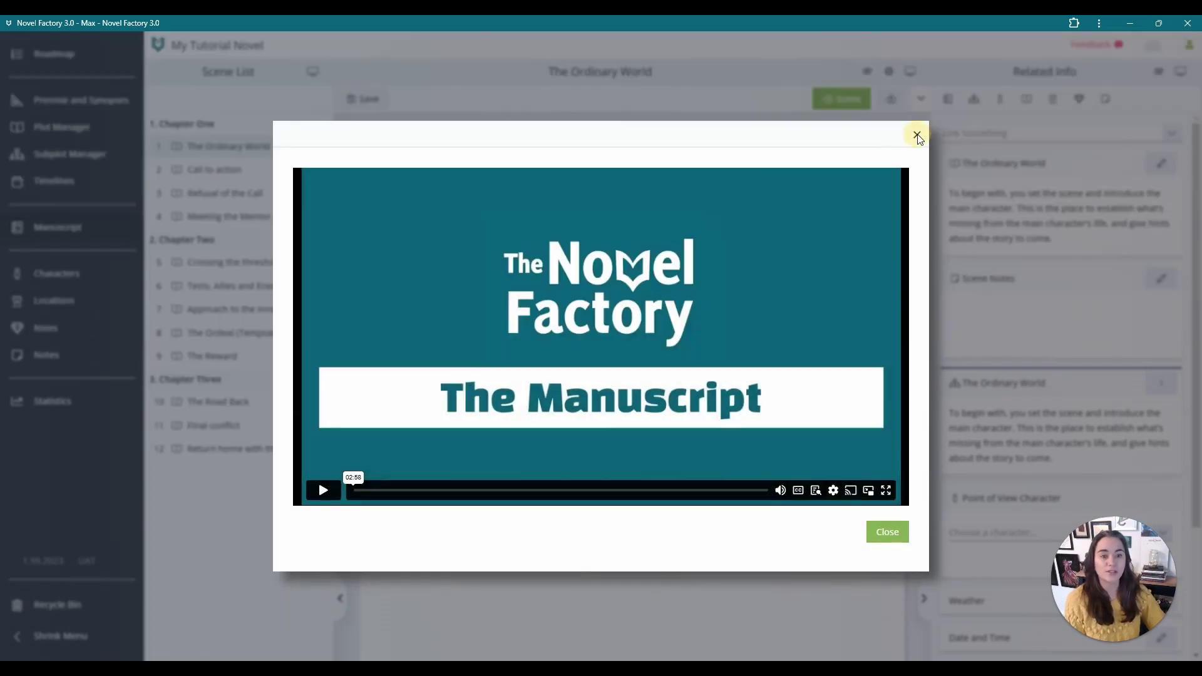
click(917, 136)
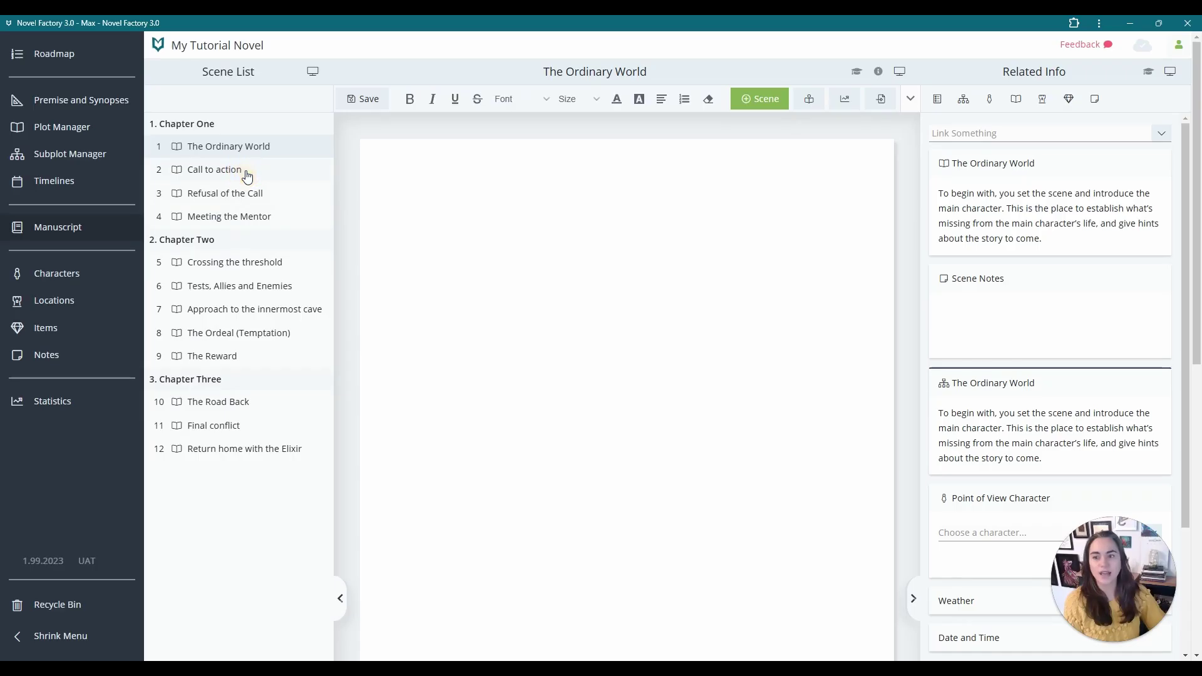
Browse the Chapter One scenes Call to action, Refusal of the Call and Meeting the Mentor, and return to The Ordinary World.
click(248, 279)
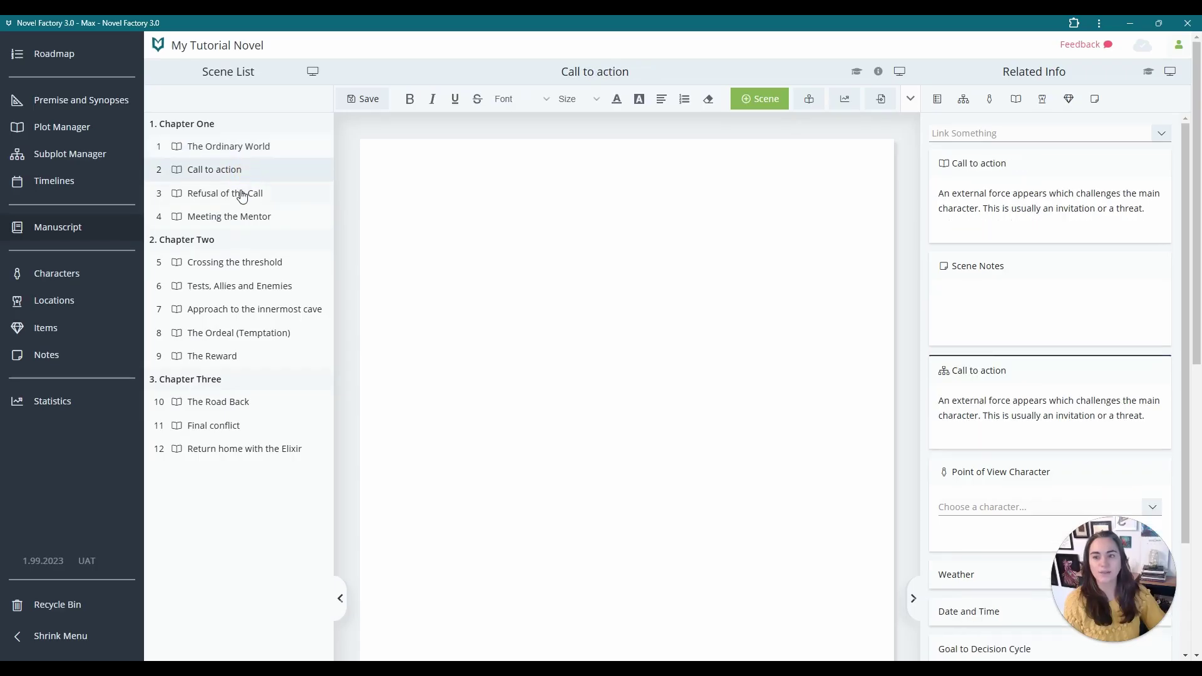
click(242, 195)
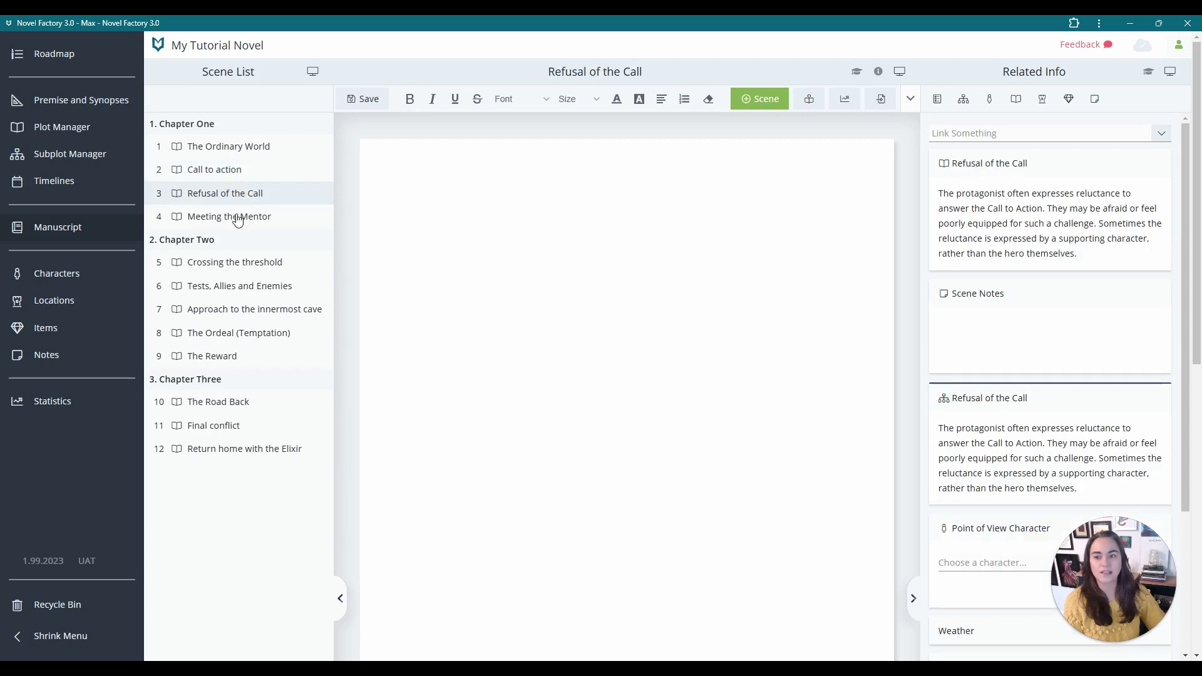
click(239, 219)
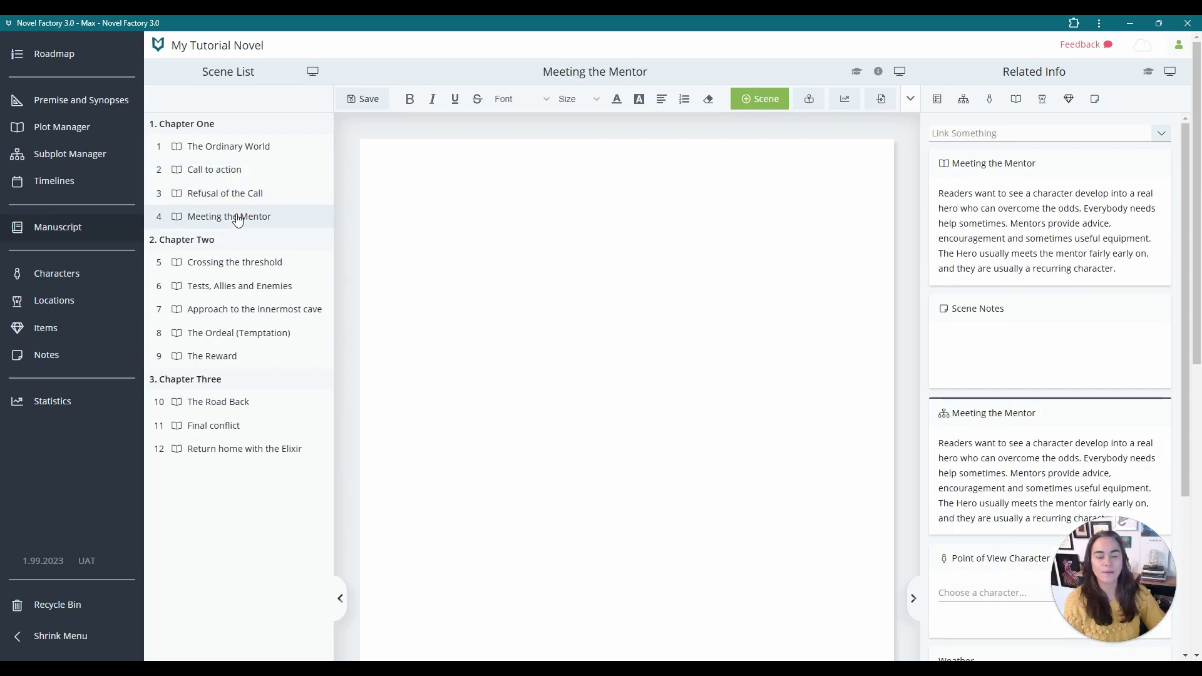
click(236, 147)
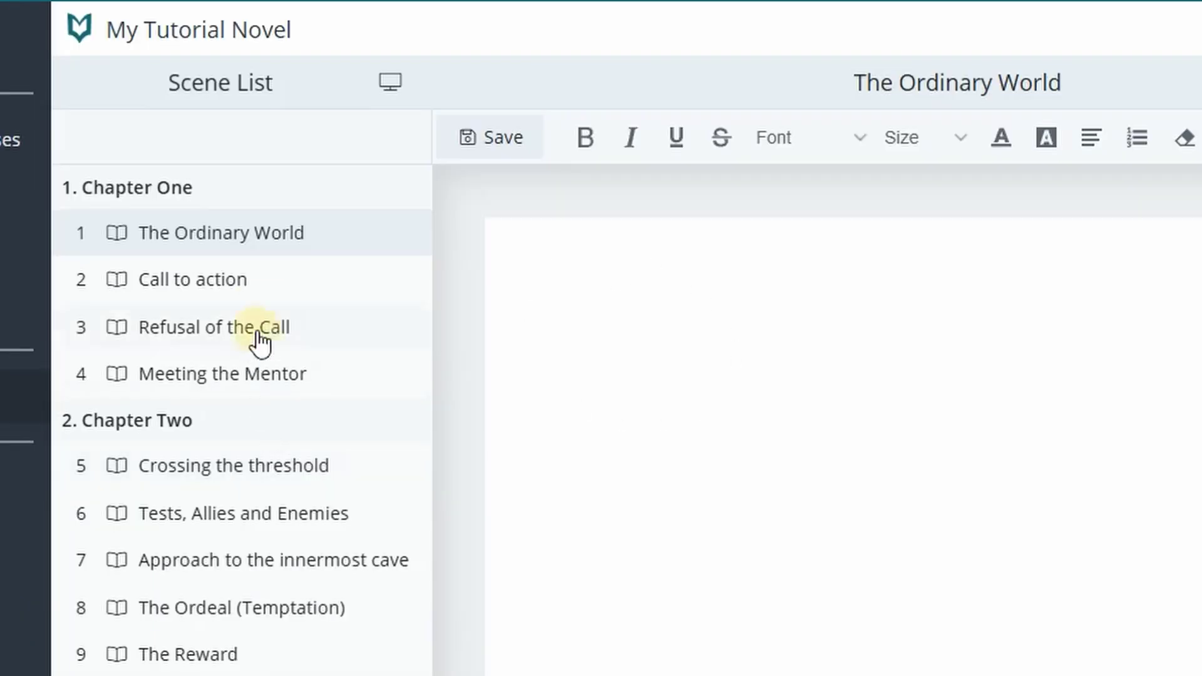
Move the scene Refusal of the Call above Call to action in Chapter One, and restore the original order.
drag(244, 194, 256, 167)
drag(279, 285, 279, 281)
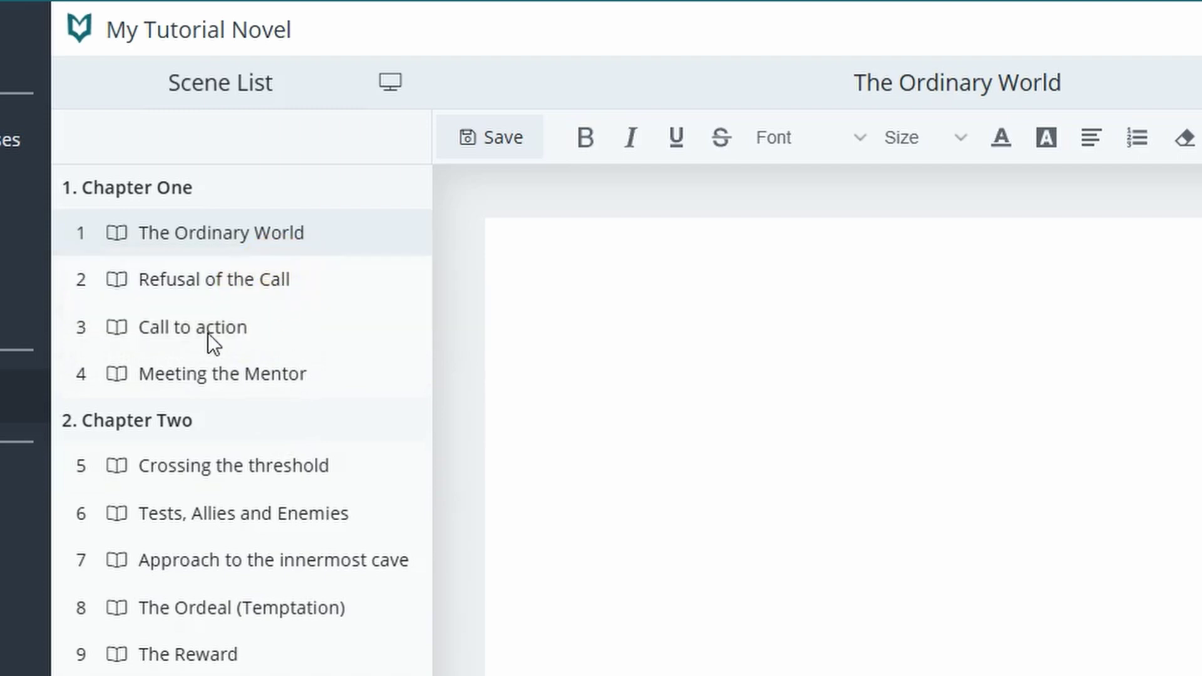
drag(208, 333, 240, 278)
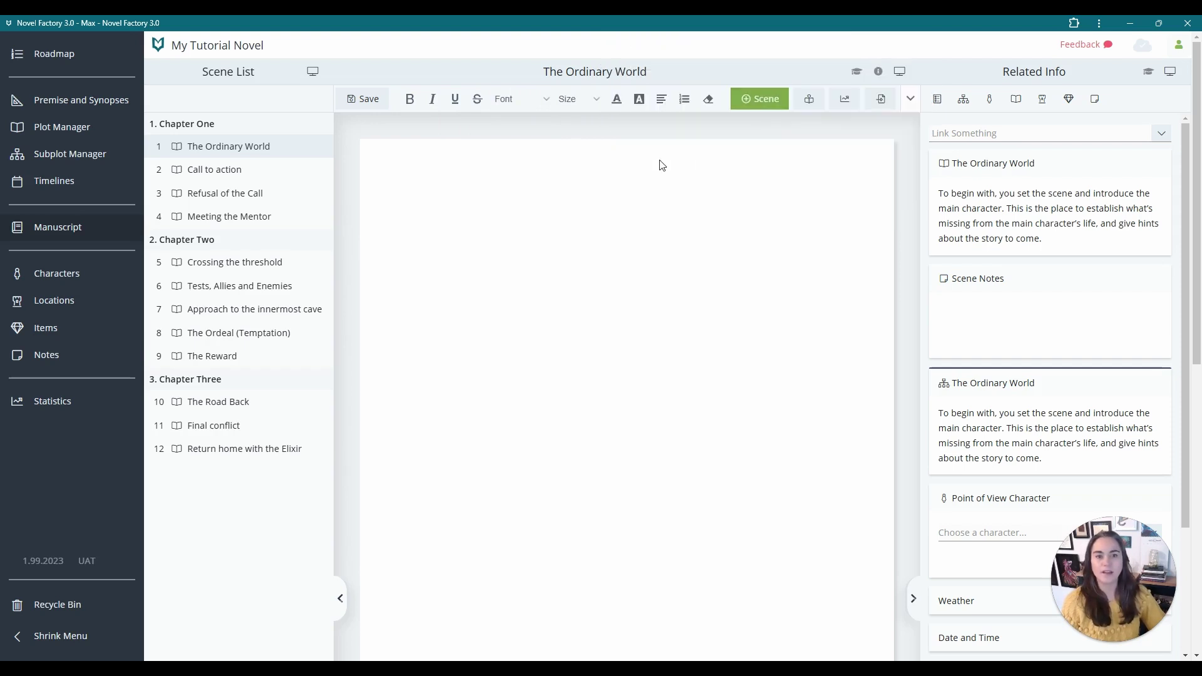
Add a new scene directly after Crossing the threshold in Chapter Two.
click(222, 199)
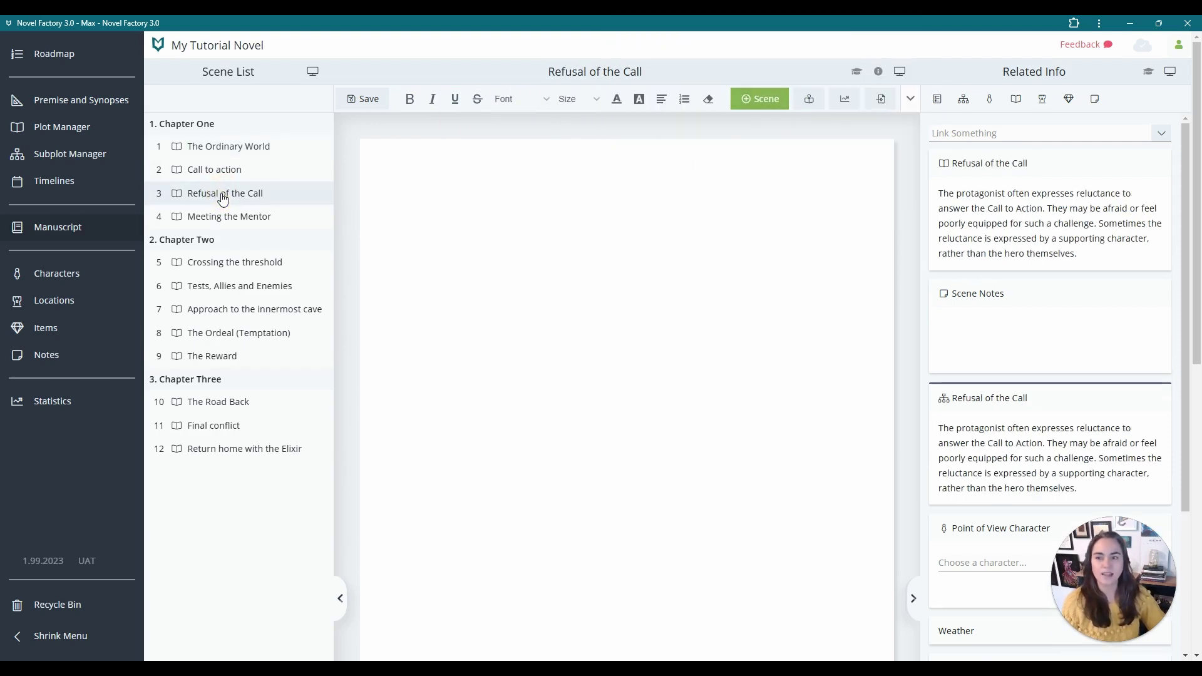
click(234, 268)
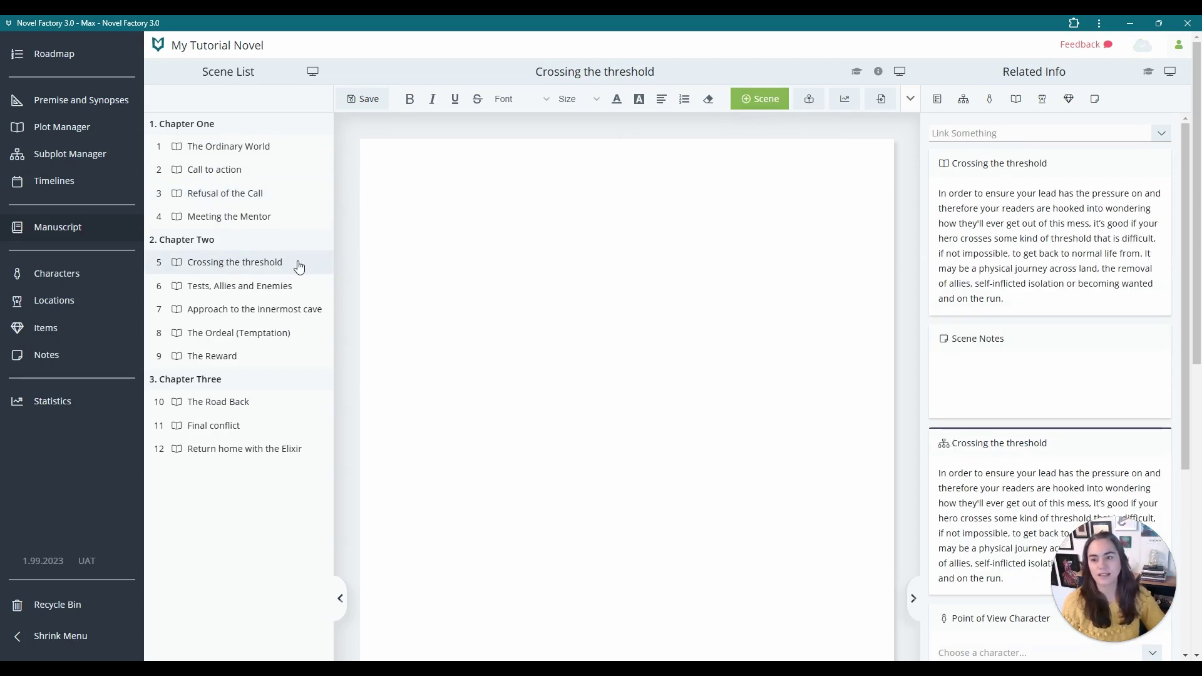
click(760, 99)
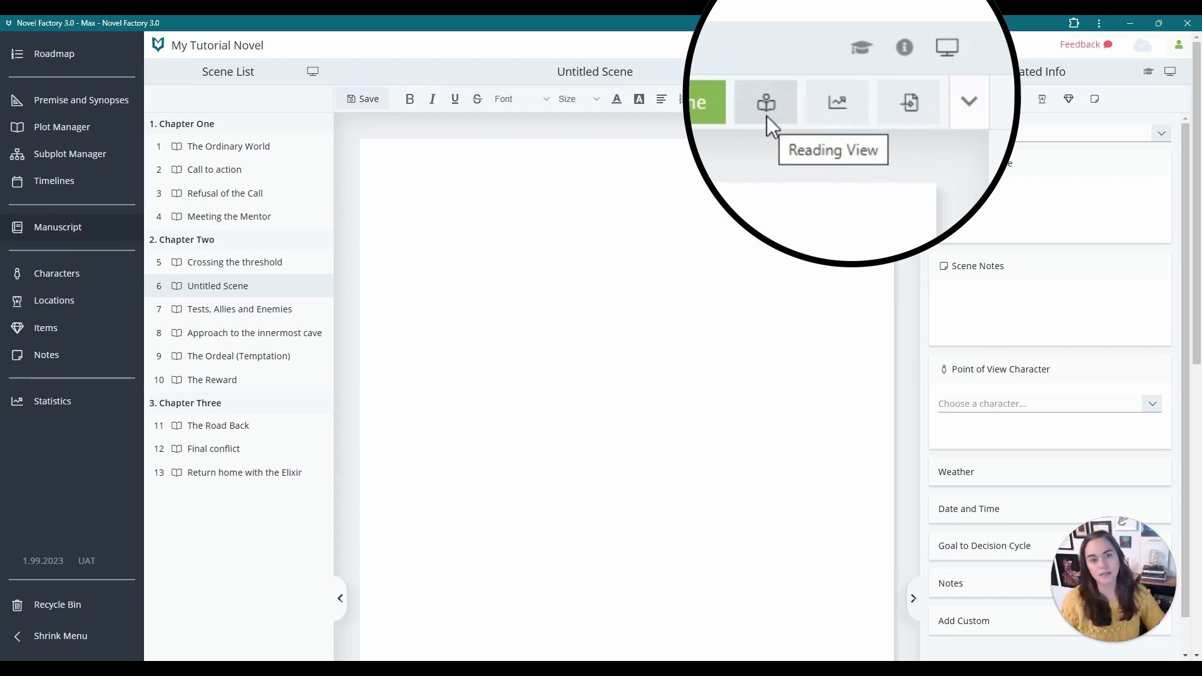
Read through the whole manuscript in Reading View from title to final scene, and close the view.
click(808, 107)
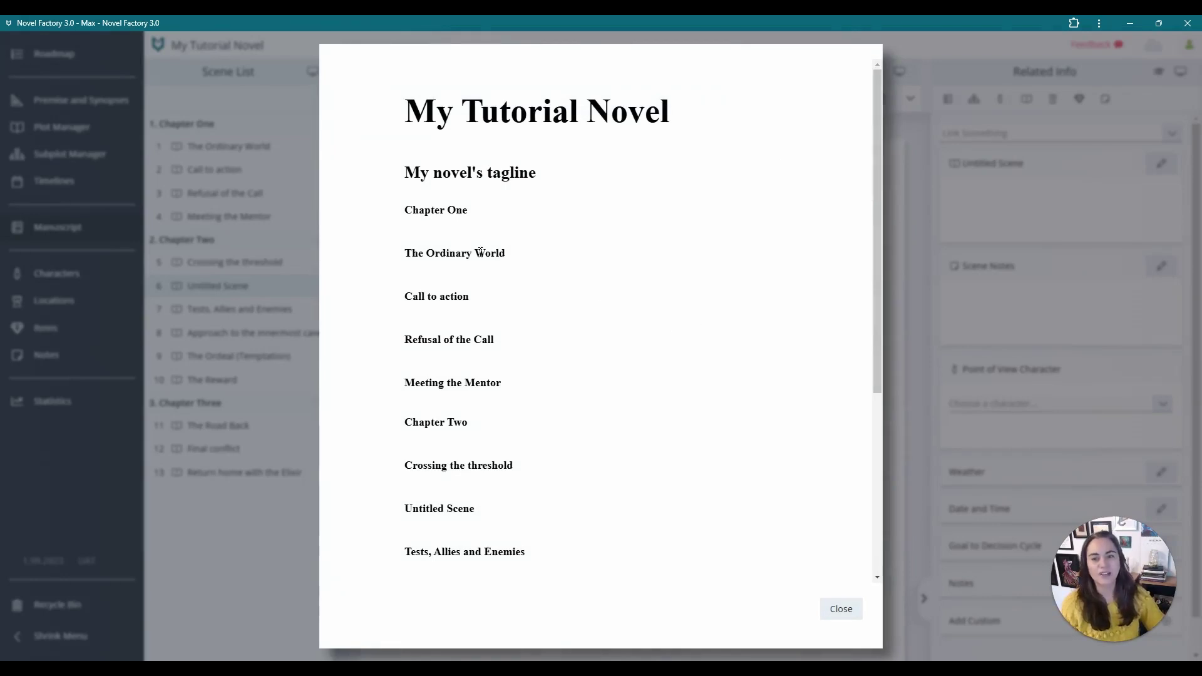
scroll(524, 432, down, 2)
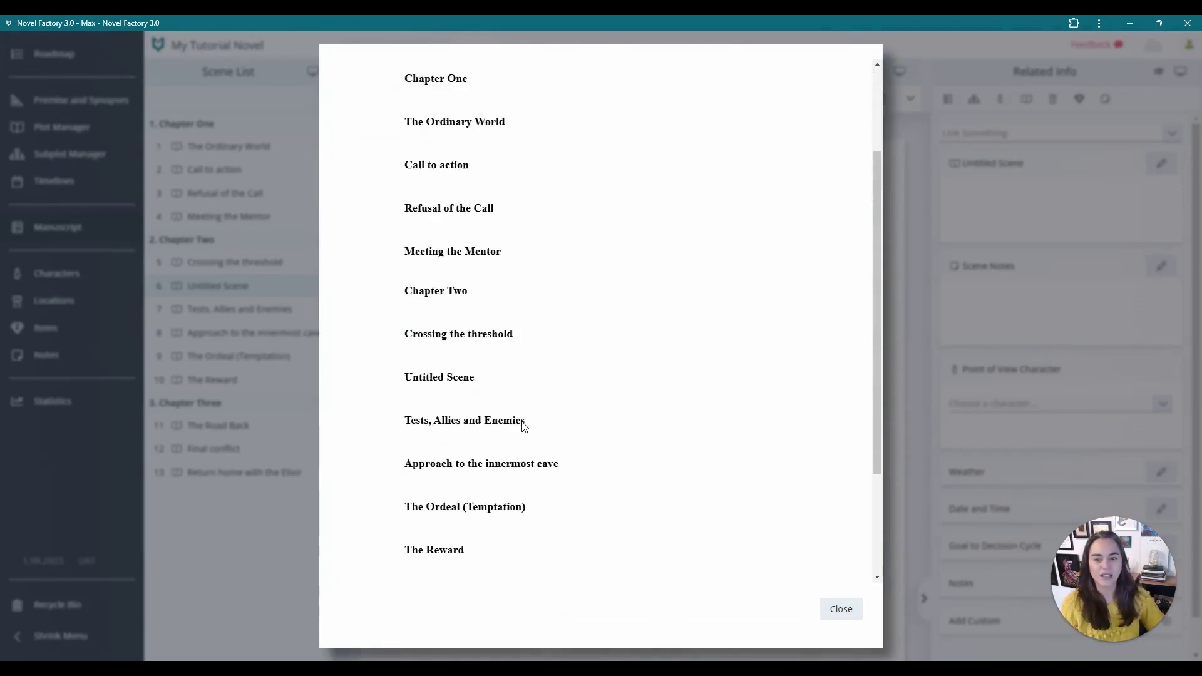
scroll(522, 424, down, 3)
scroll(521, 424, up, 5)
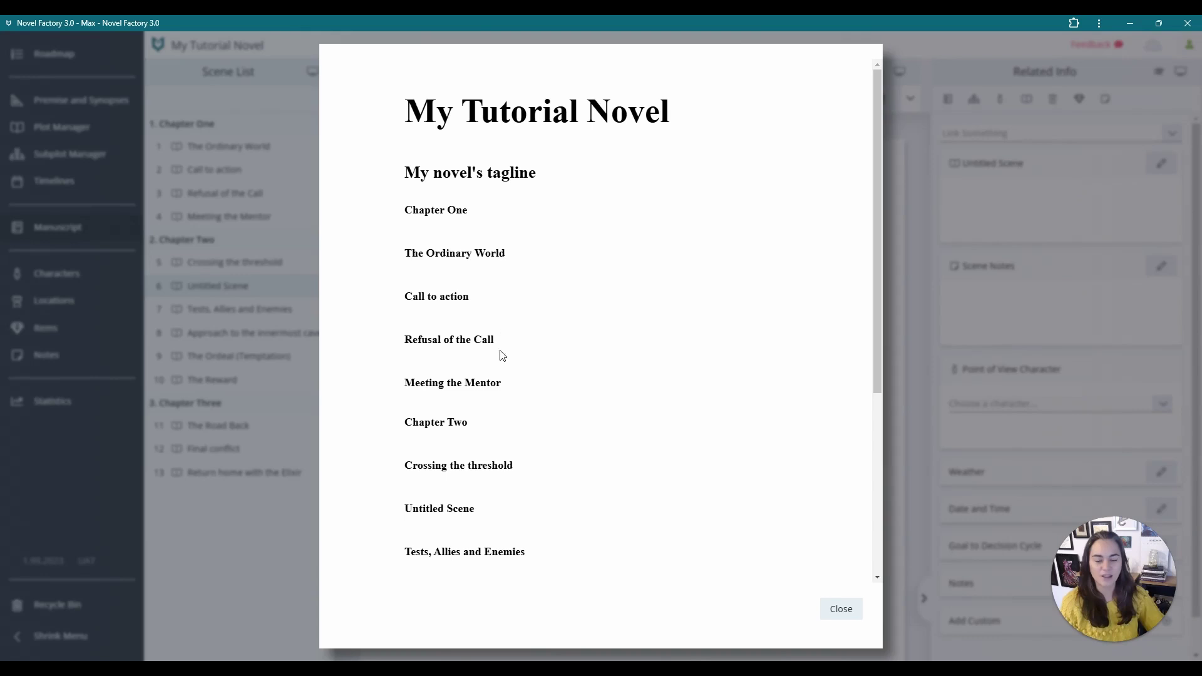
scroll(544, 432, down, 4)
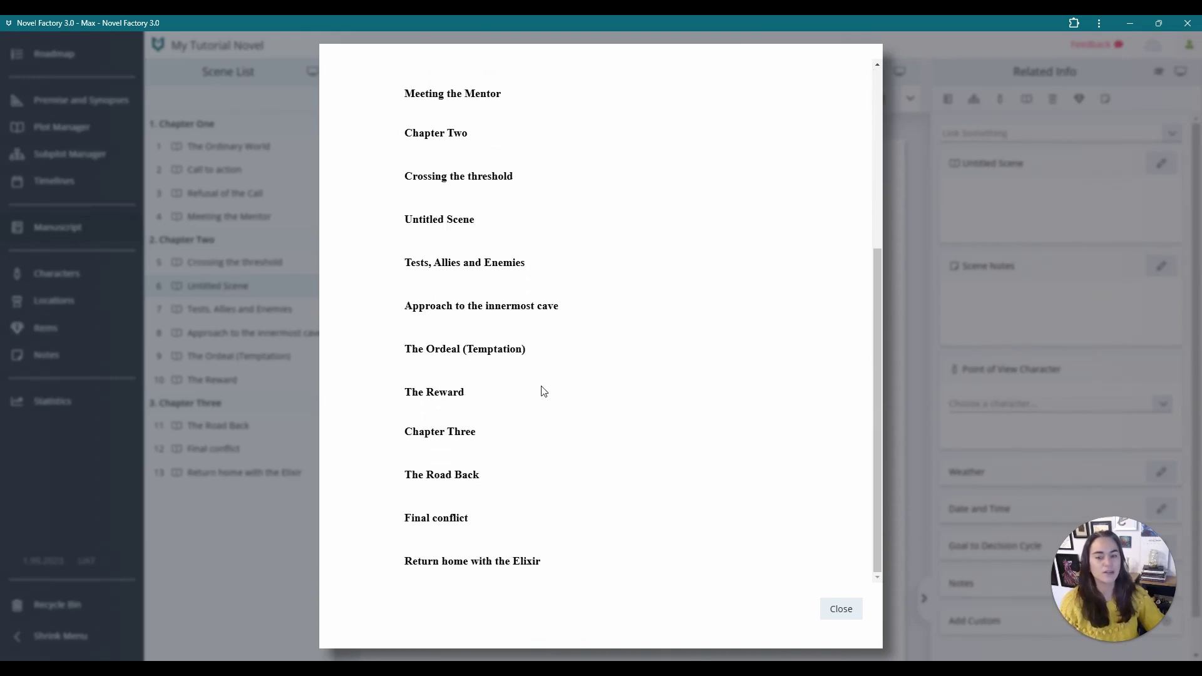
click(840, 608)
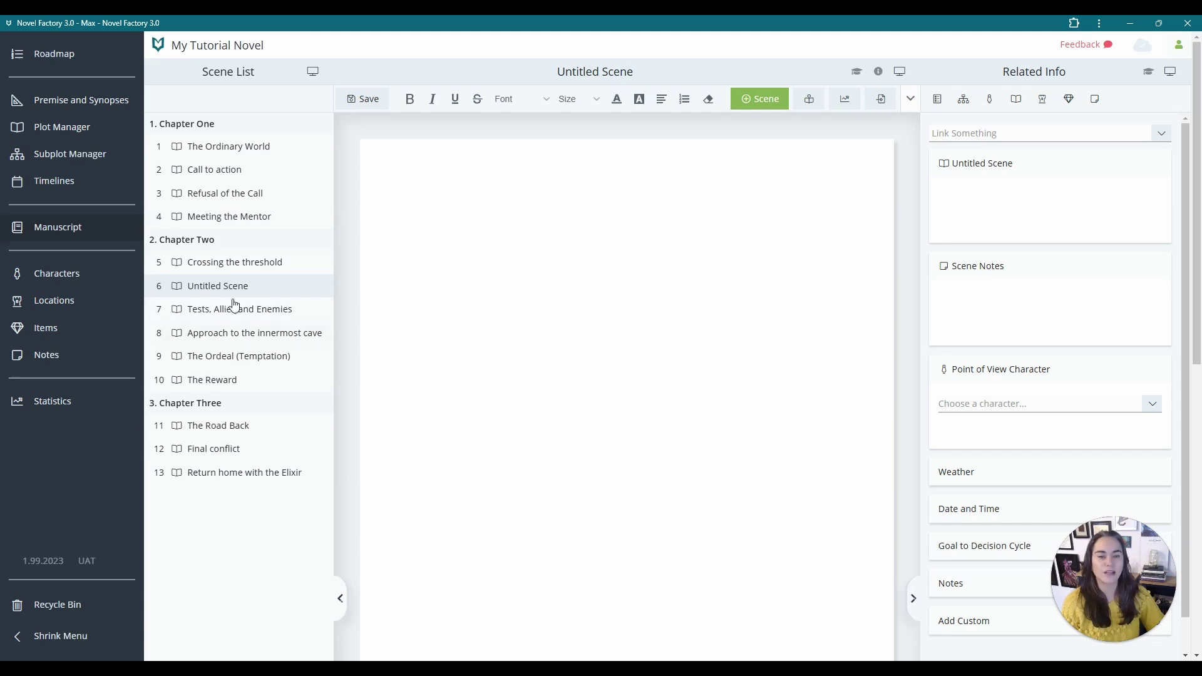
Check the Scene Statistics of the new scene, including the total manuscript and today's word counts, and close them.
drag(237, 239, 226, 273)
click(845, 98)
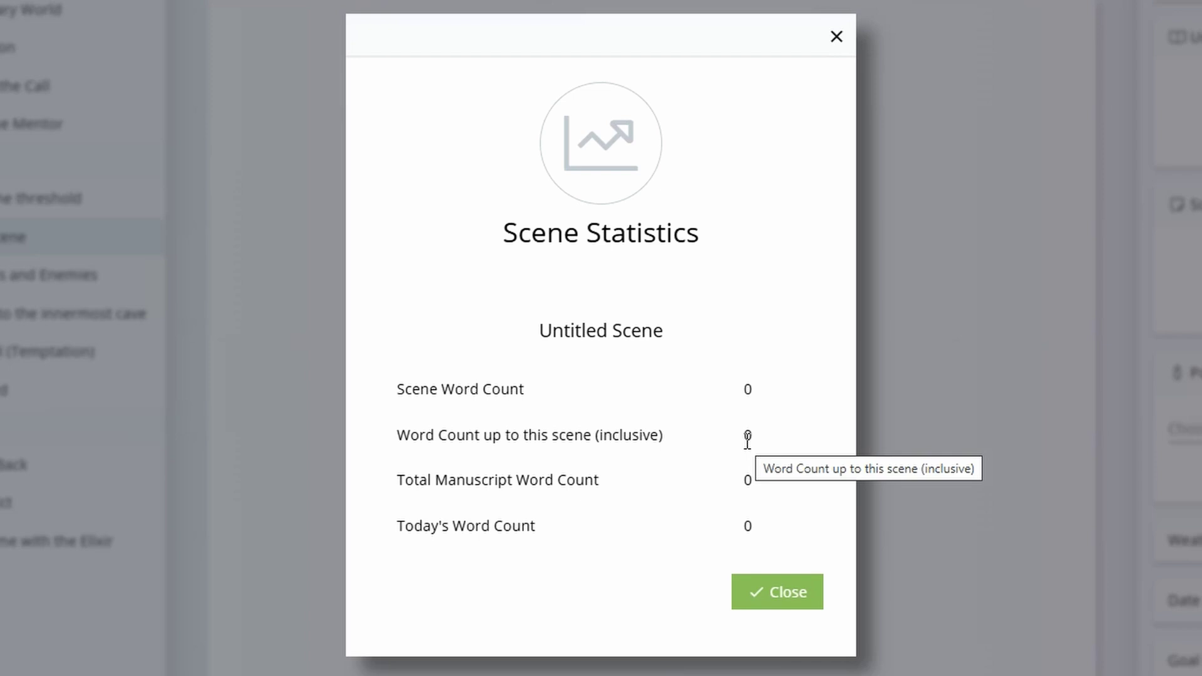
double_click(747, 481)
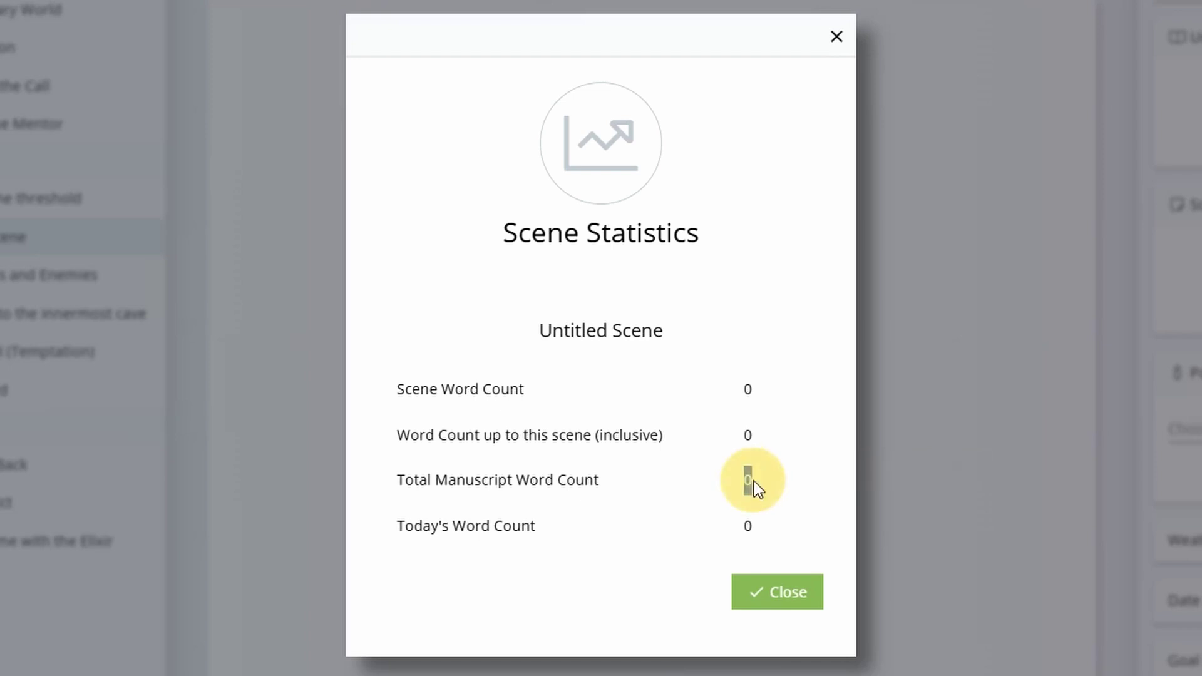
click(749, 531)
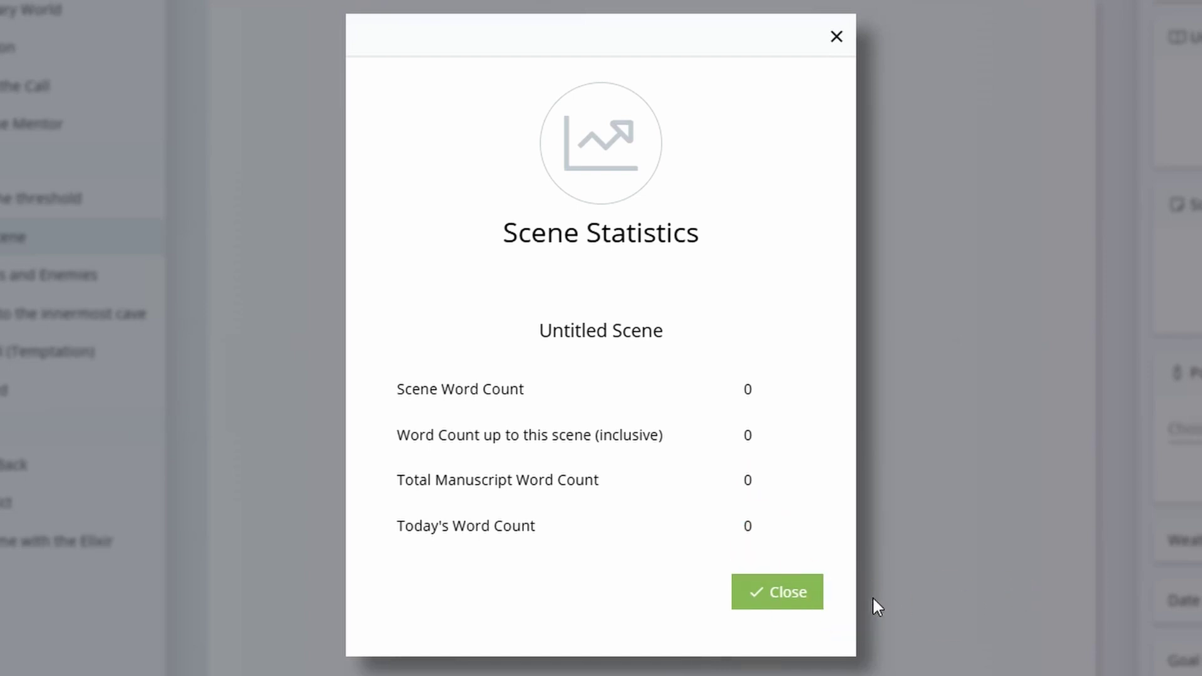
click(773, 592)
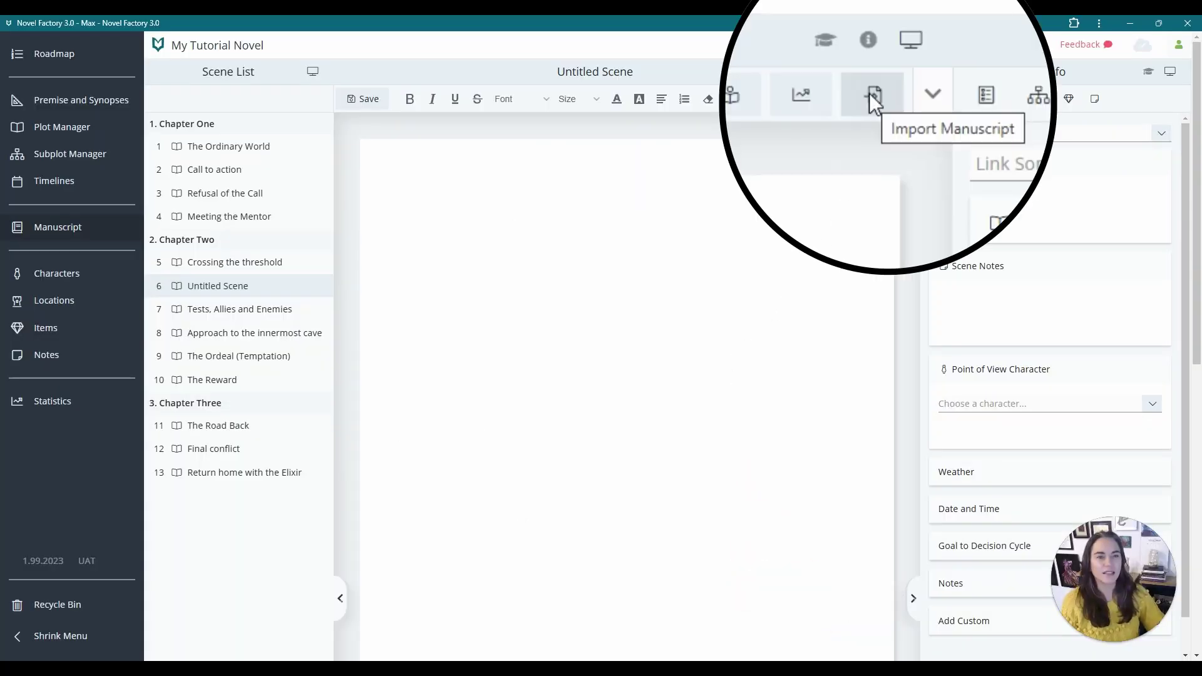
Examine the Scene Divider and Chapter Divider settings for importing a manuscript, and close the dialog without importing.
click(870, 95)
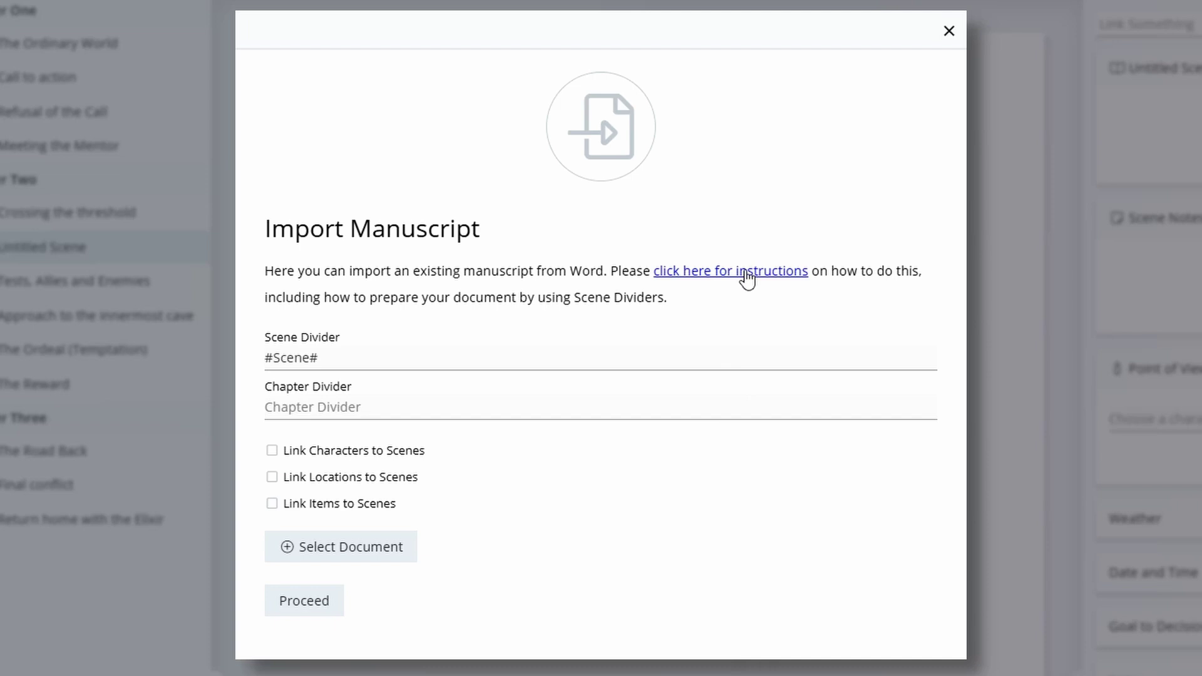
click(336, 362)
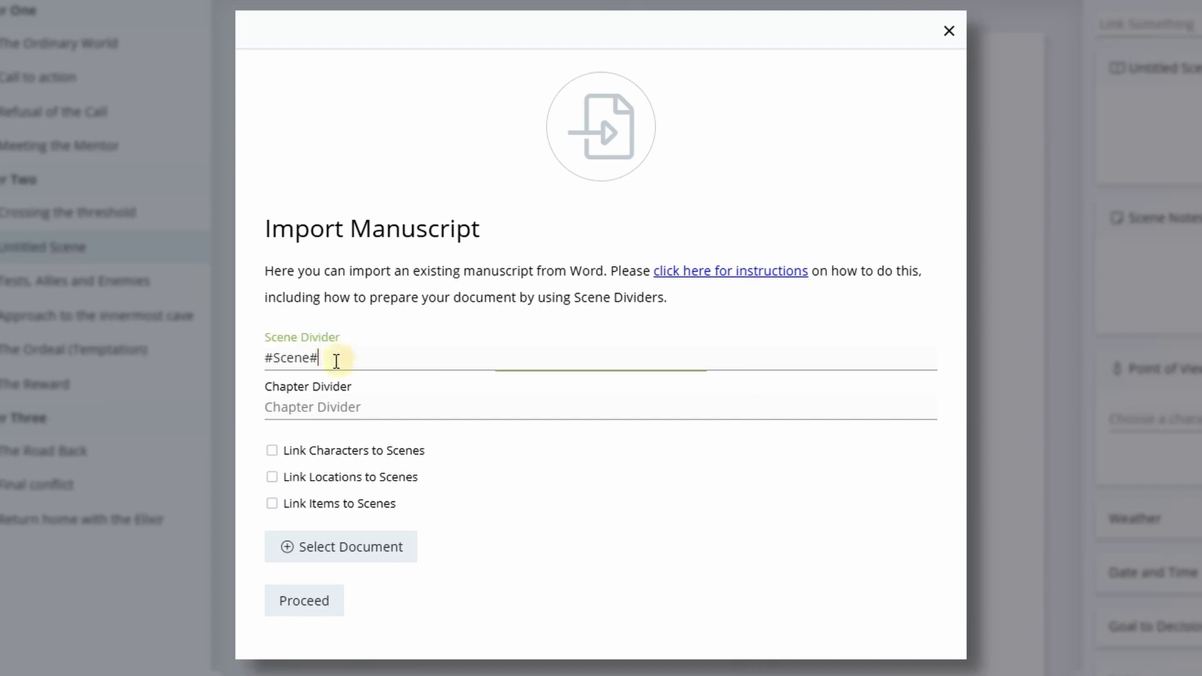
drag(336, 362, 266, 357)
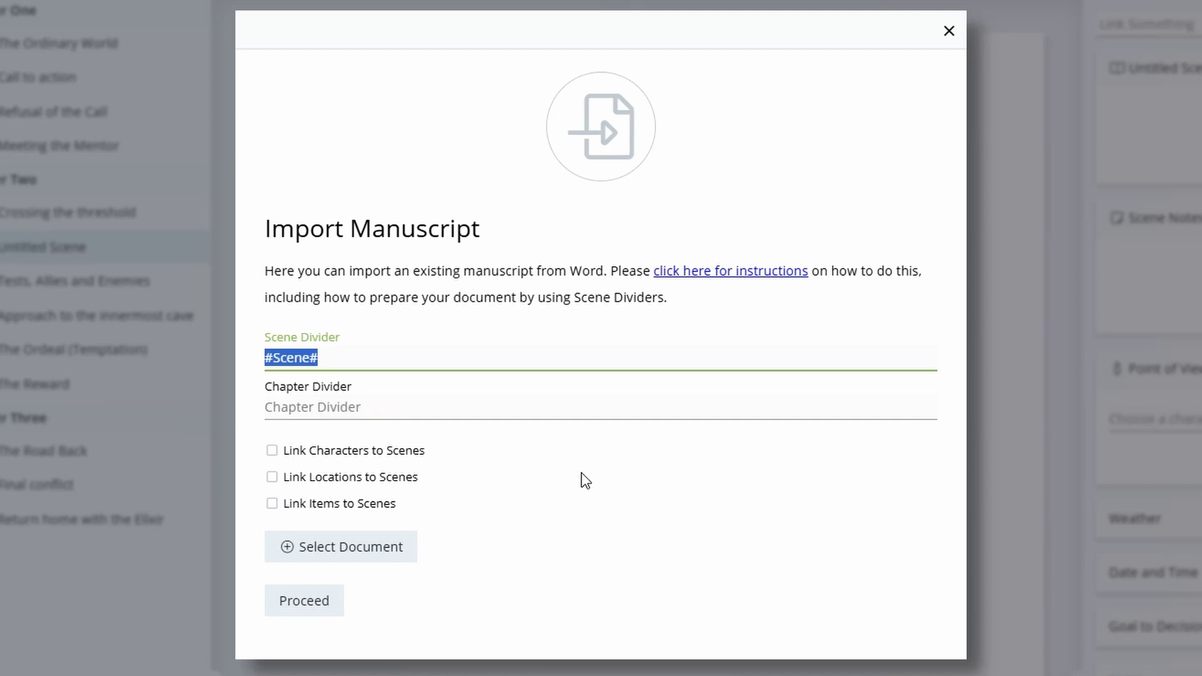
click(403, 413)
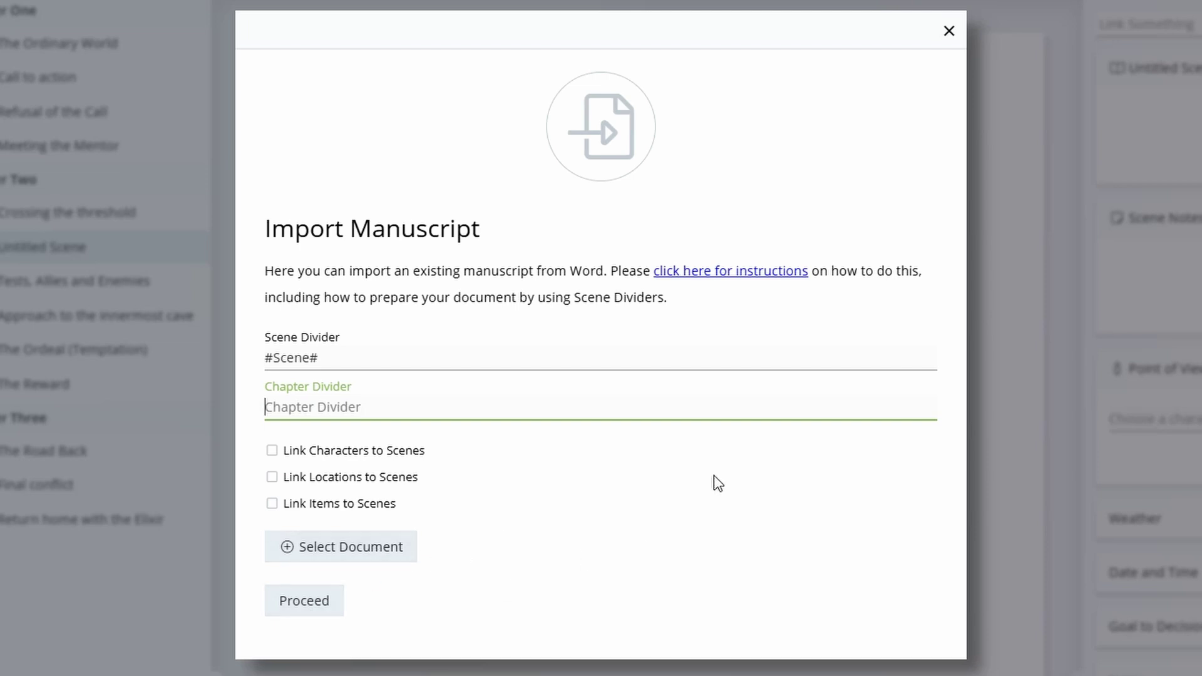
click(949, 31)
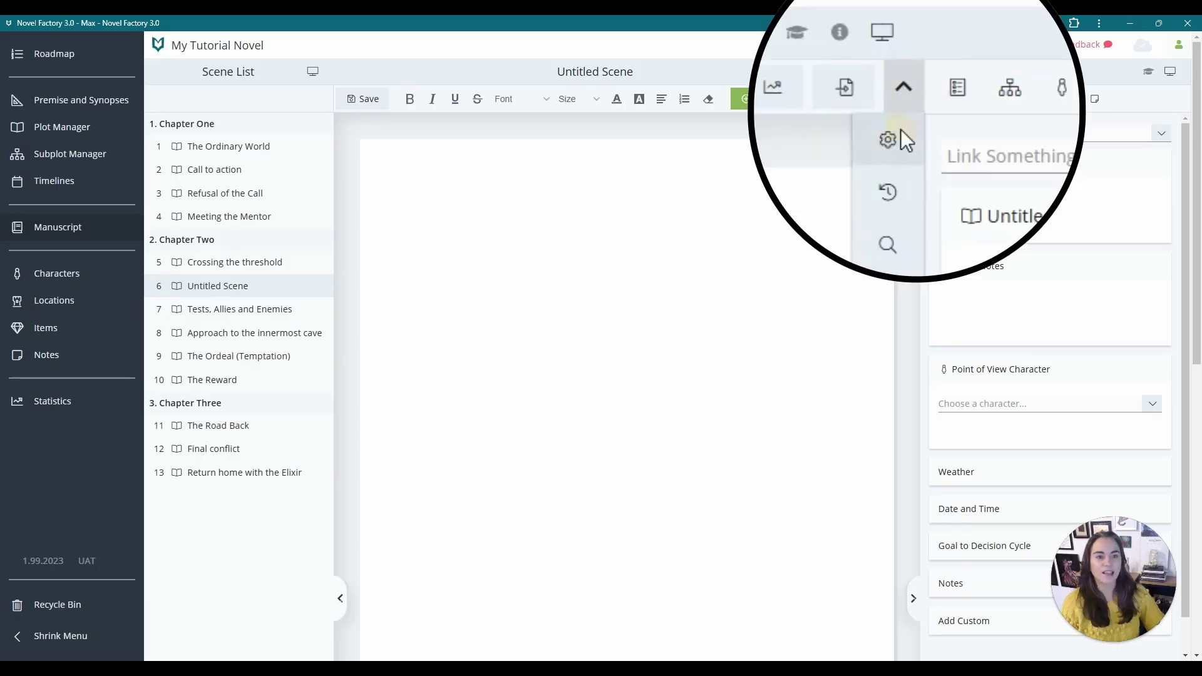
Review the Default Manuscript Settings for font, size, line spacing and indent, close them unsaved, and place the cursor in the empty scene.
click(906, 124)
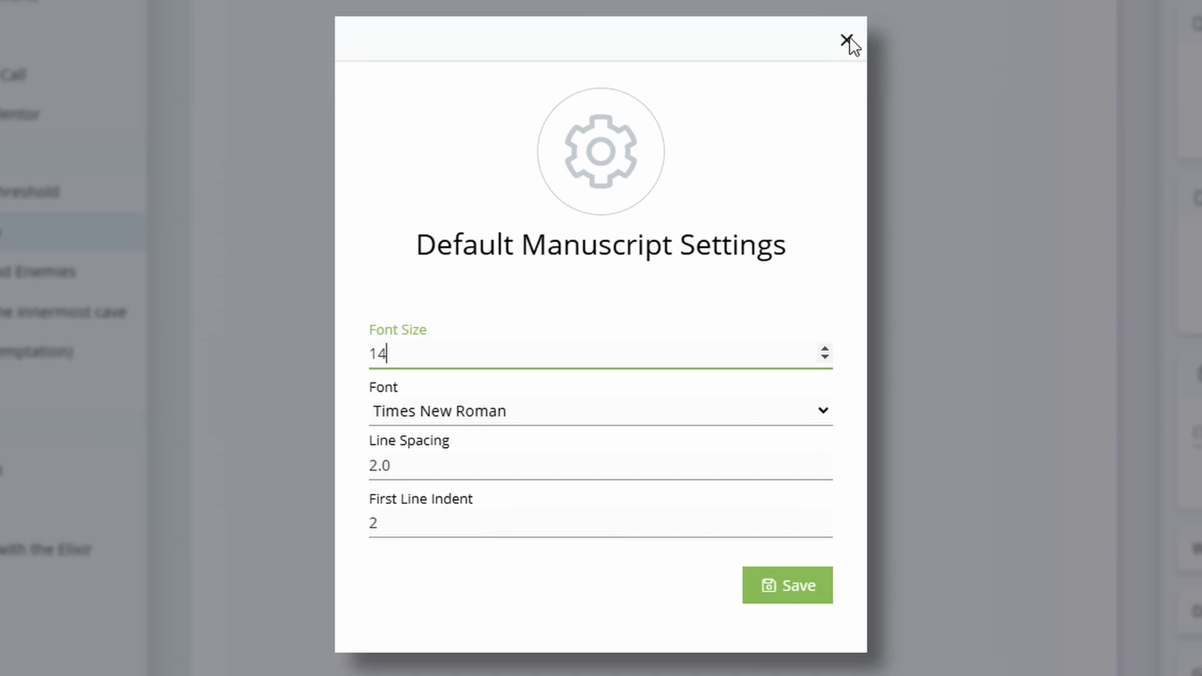
click(847, 41)
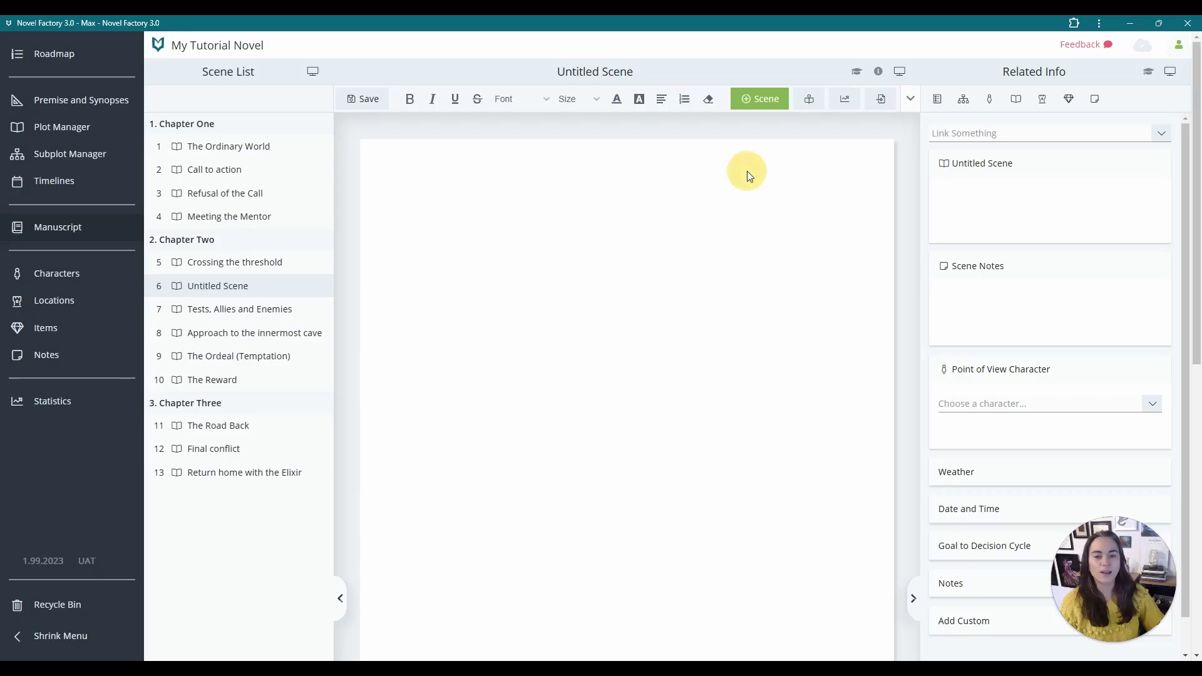
click(545, 236)
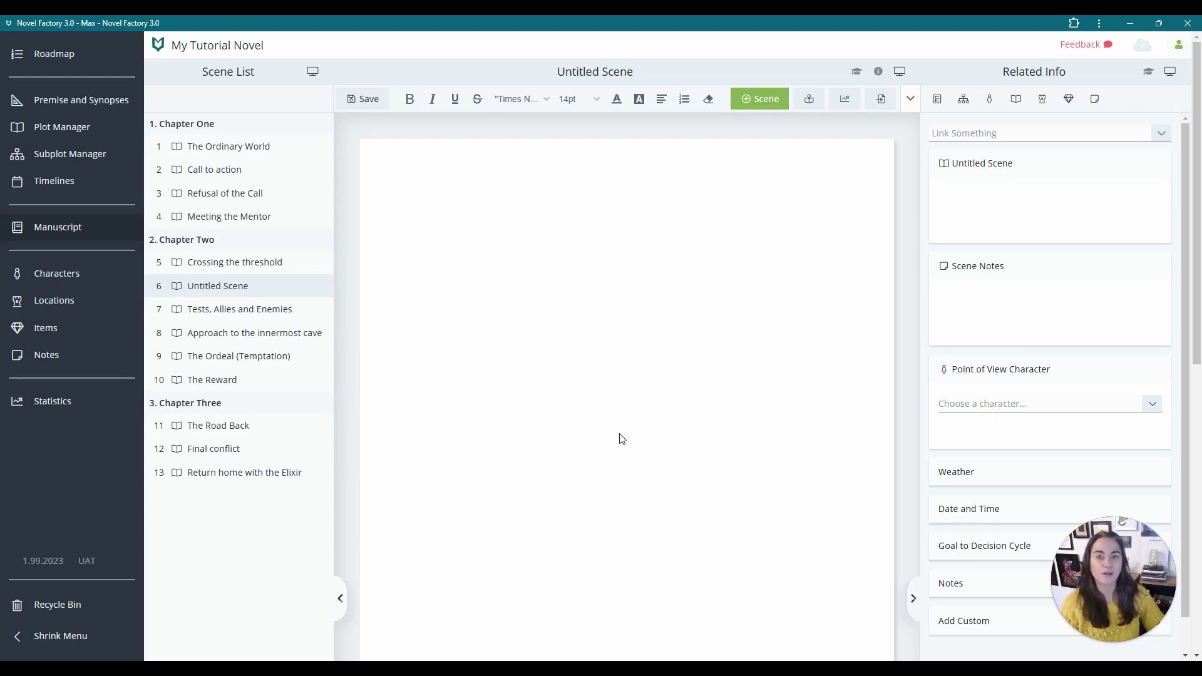
Examine the Turn back Time version history of the untitled scene, including its list of backup versions, and close it without reverting.
click(911, 99)
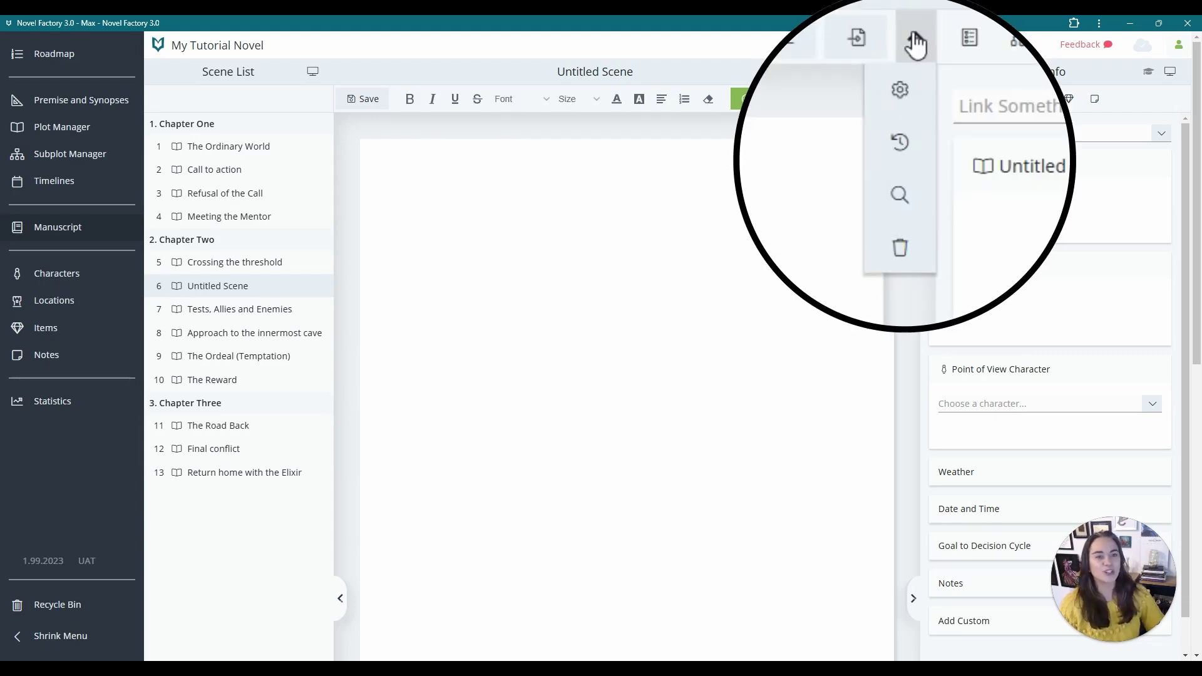
click(915, 149)
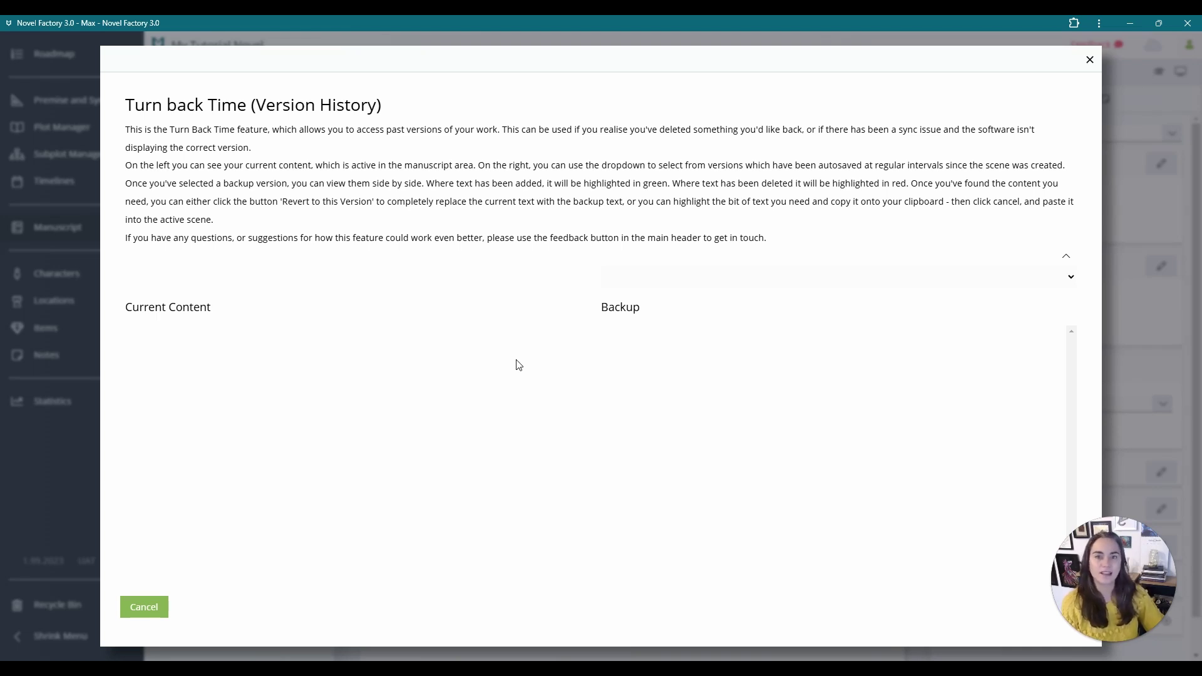
click(706, 280)
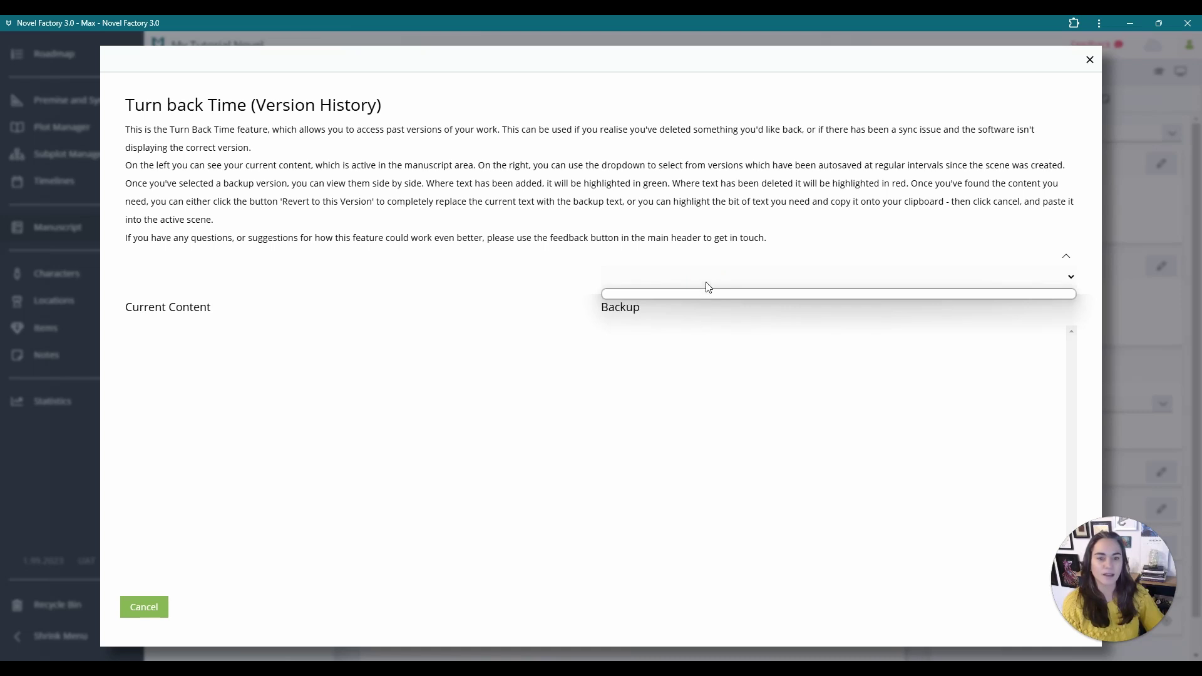
click(705, 291)
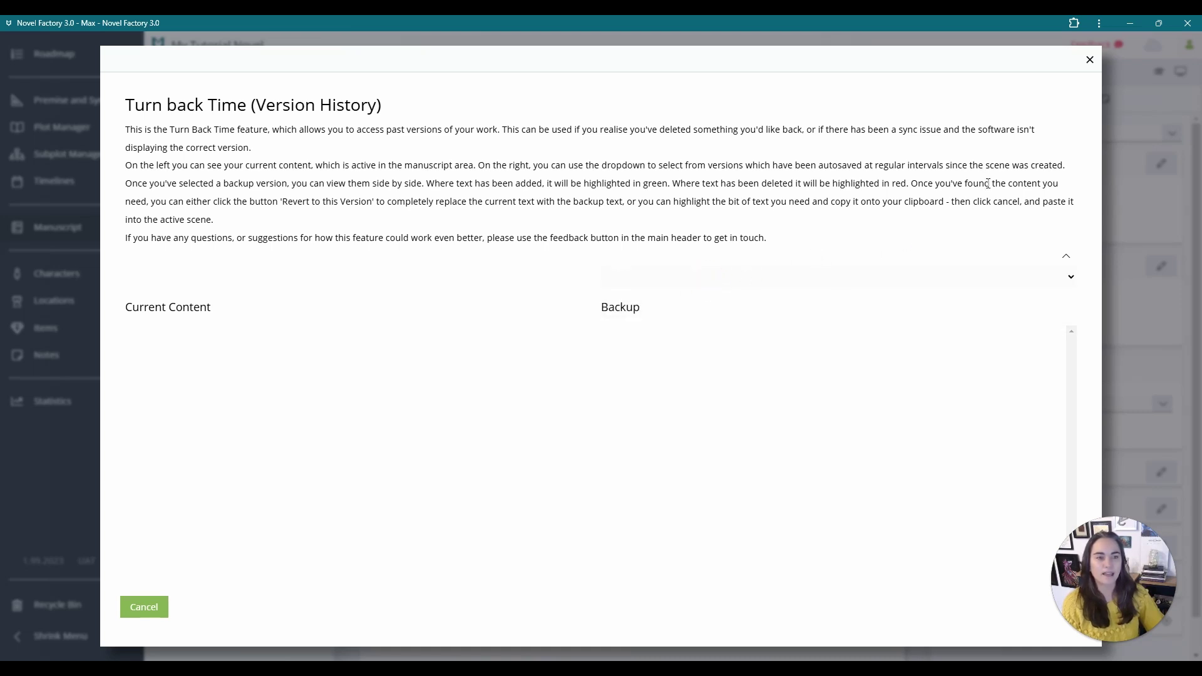
click(1090, 60)
Delete the empty Untitled Scene from Chapter Two and confirm the deletion.
click(915, 50)
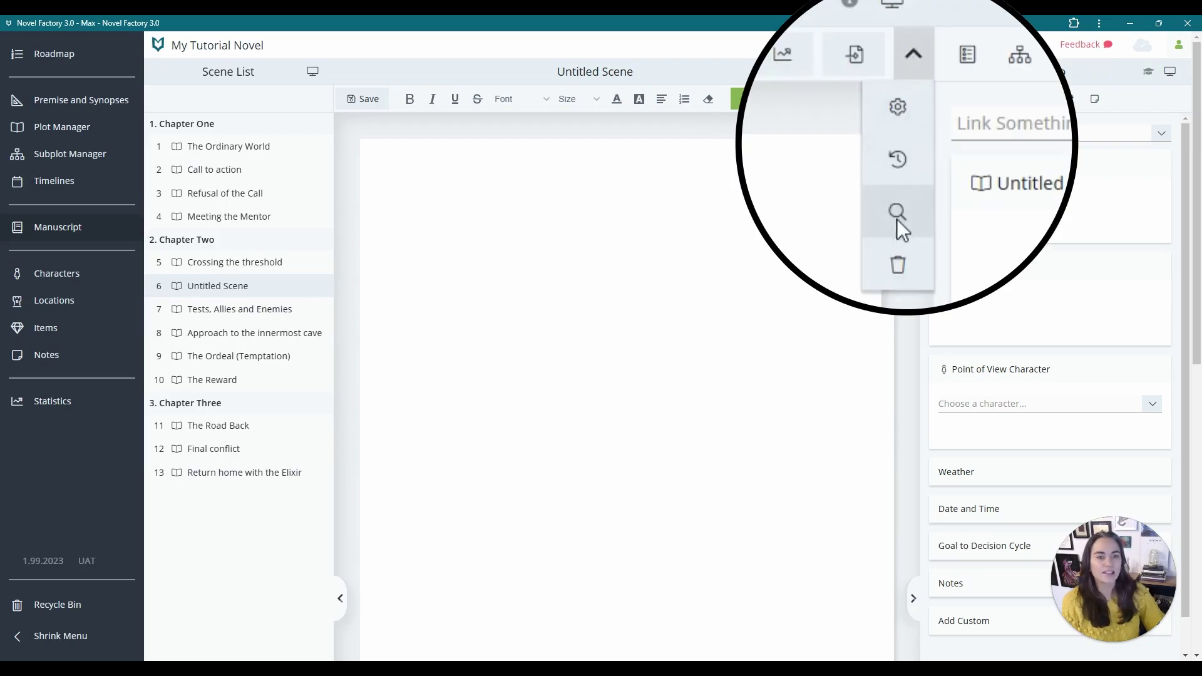
click(899, 215)
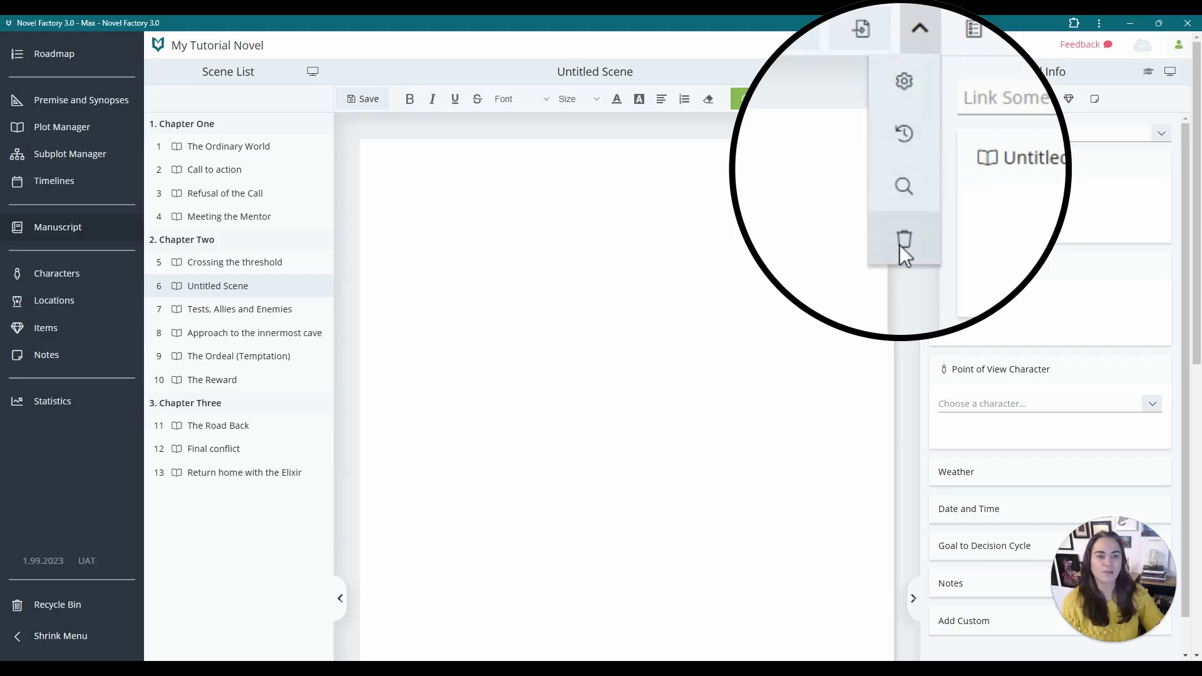
click(901, 242)
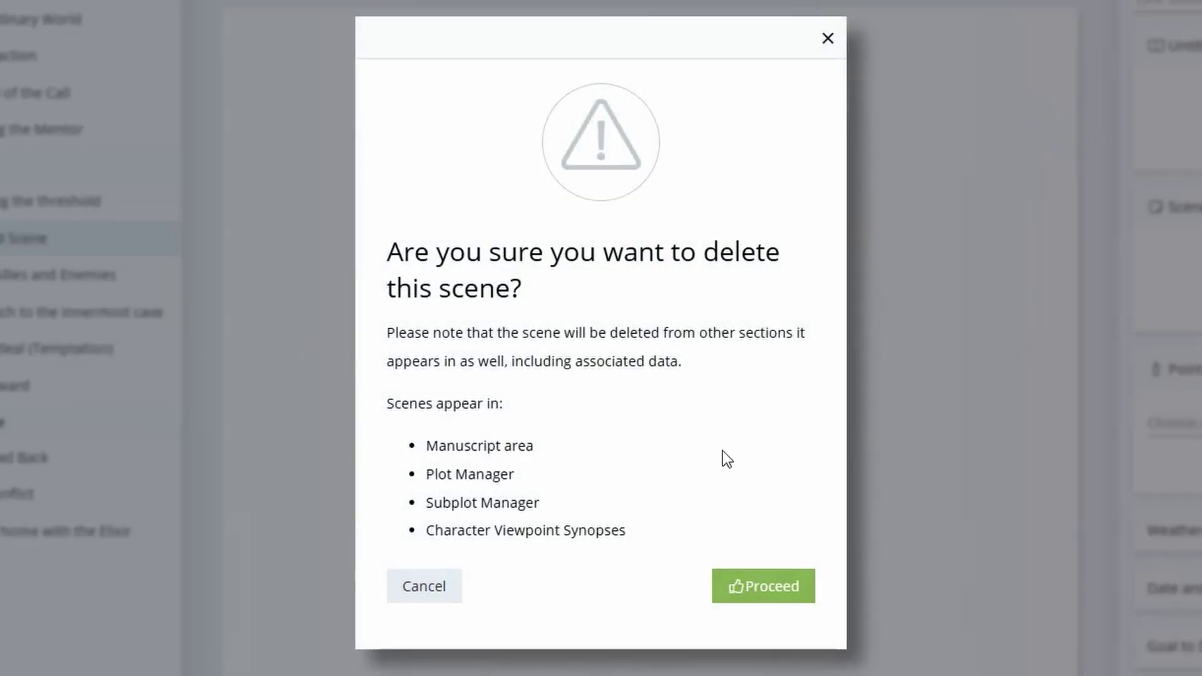
click(738, 576)
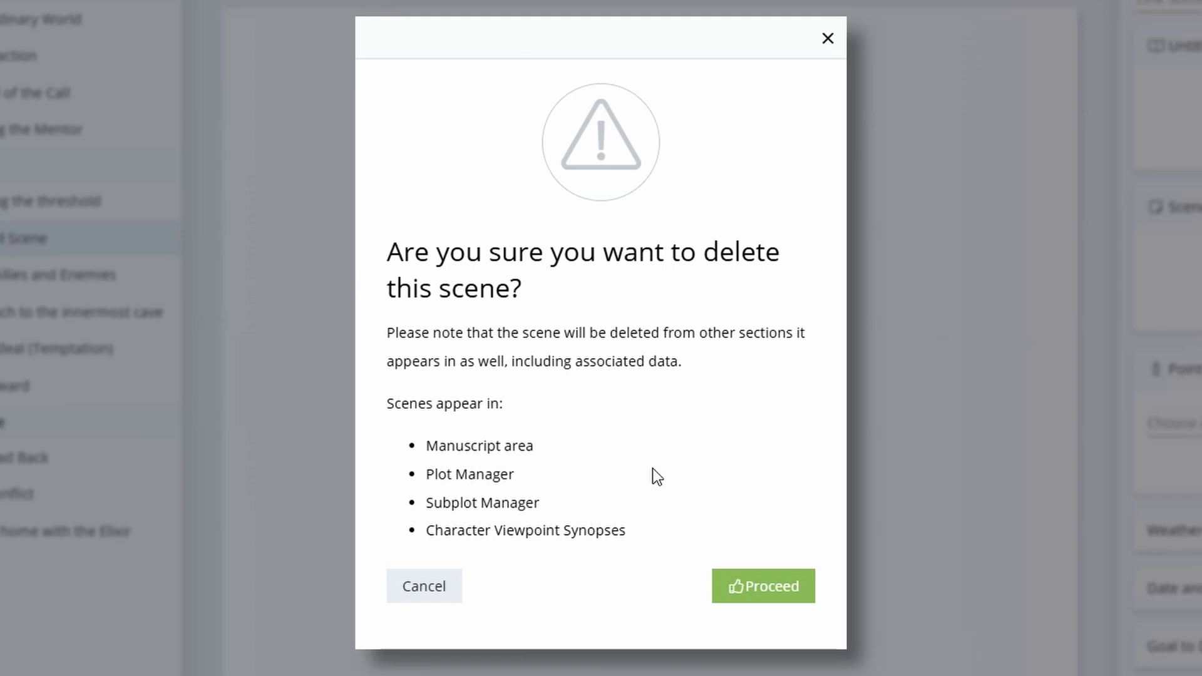
click(738, 587)
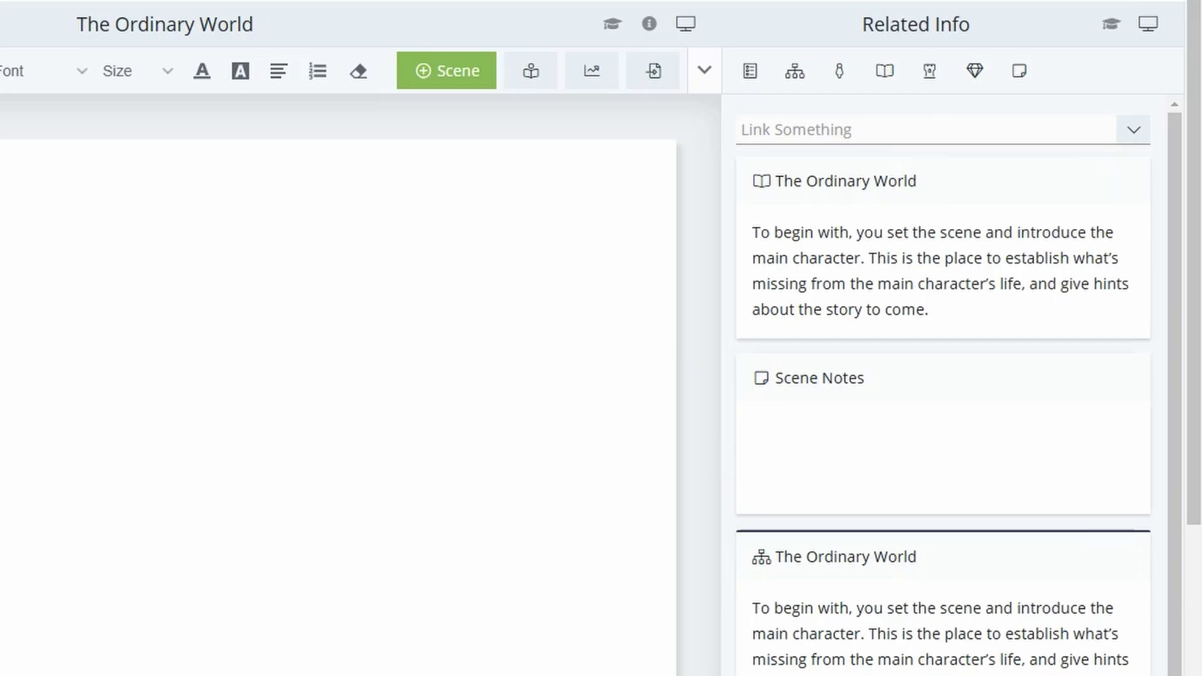
Rename the scene The Ordinary World as "The Ordinary World Updated" from its Related Info card, keep its card summary, and save.
mouse_move(885, 432)
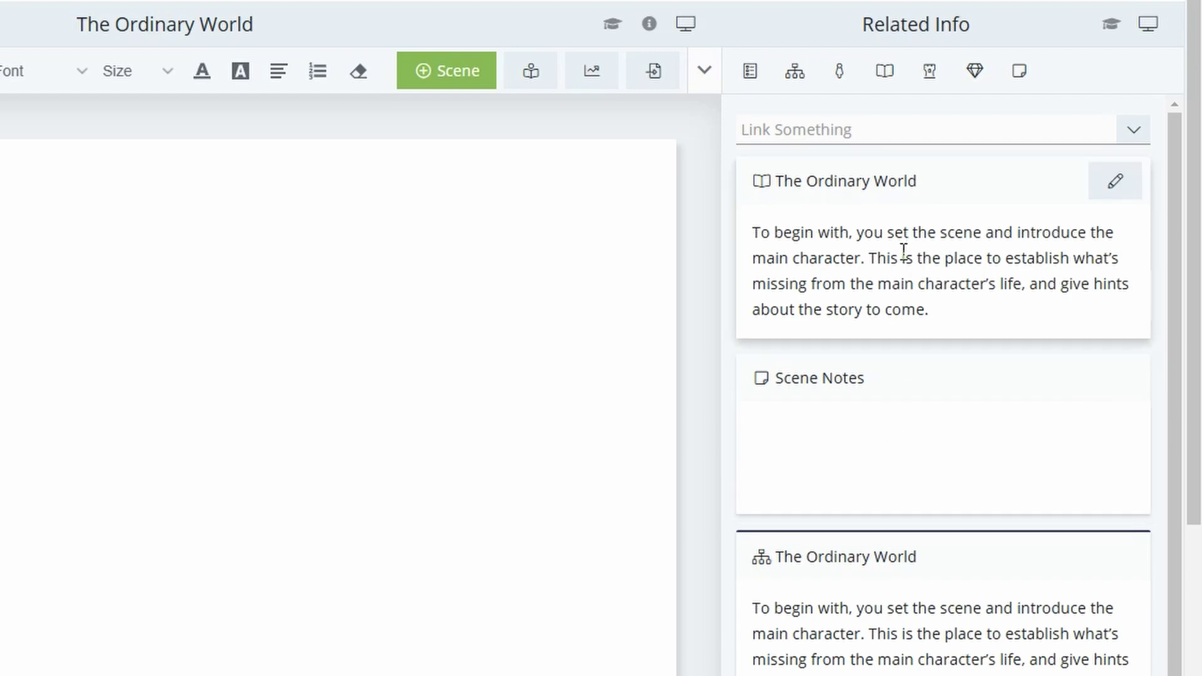
mouse_move(925, 288)
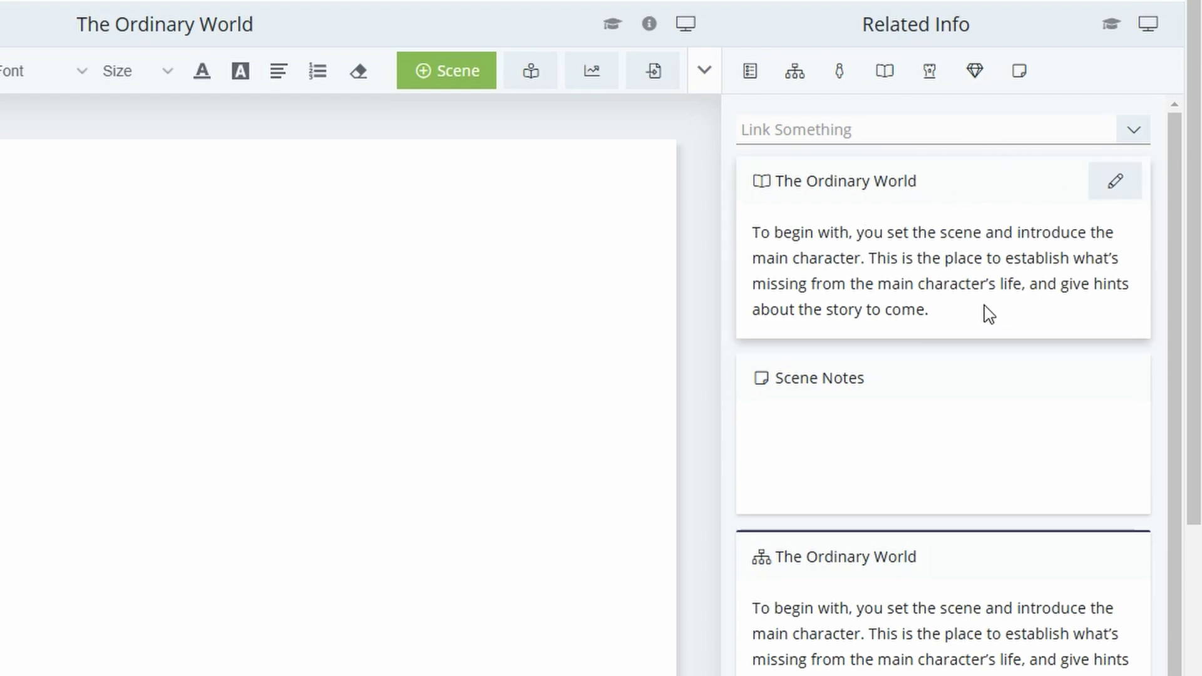
click(1120, 186)
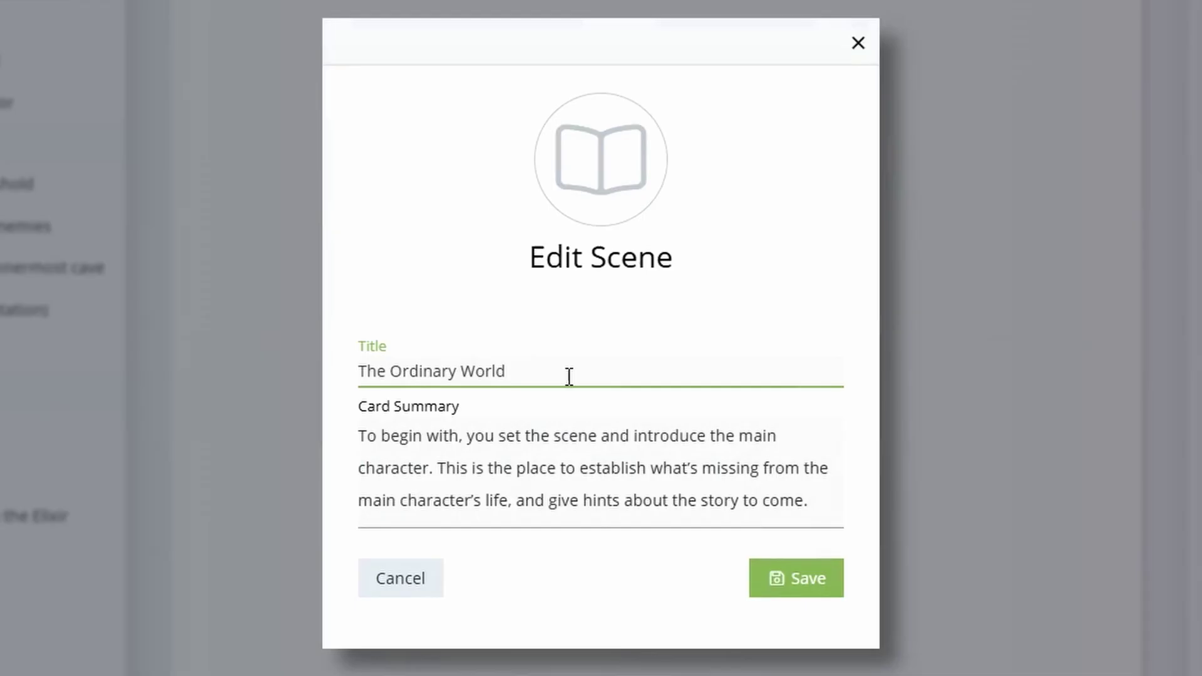
text(Updated)
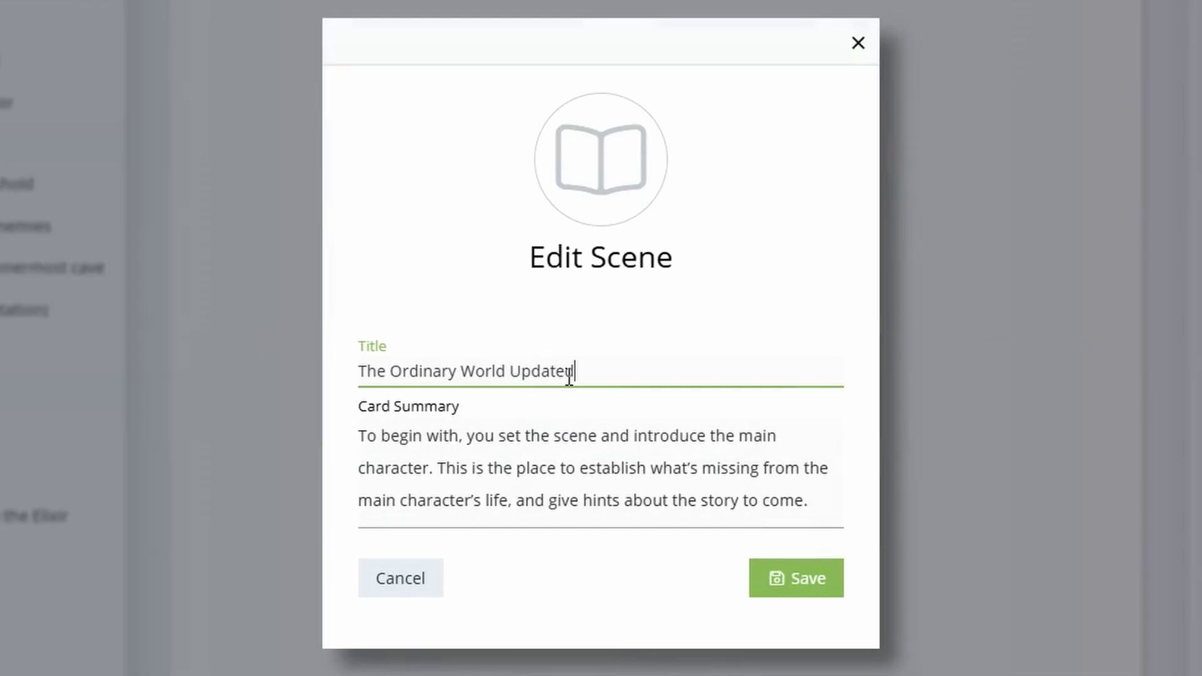
click(488, 437)
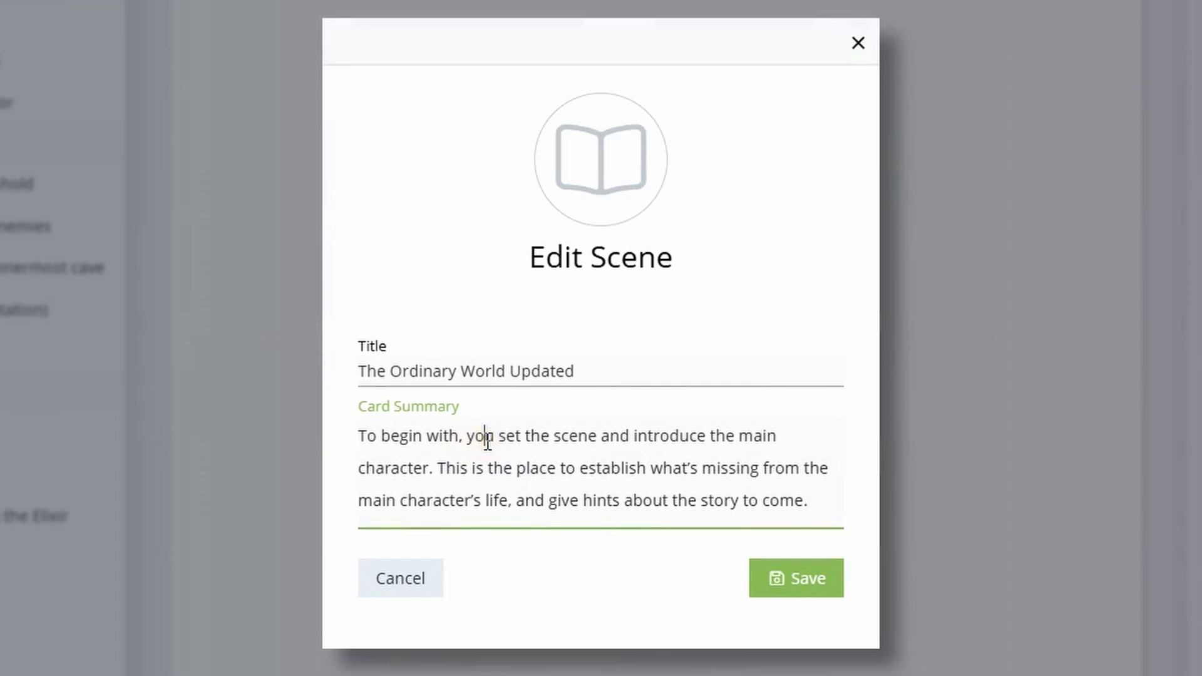
click(831, 587)
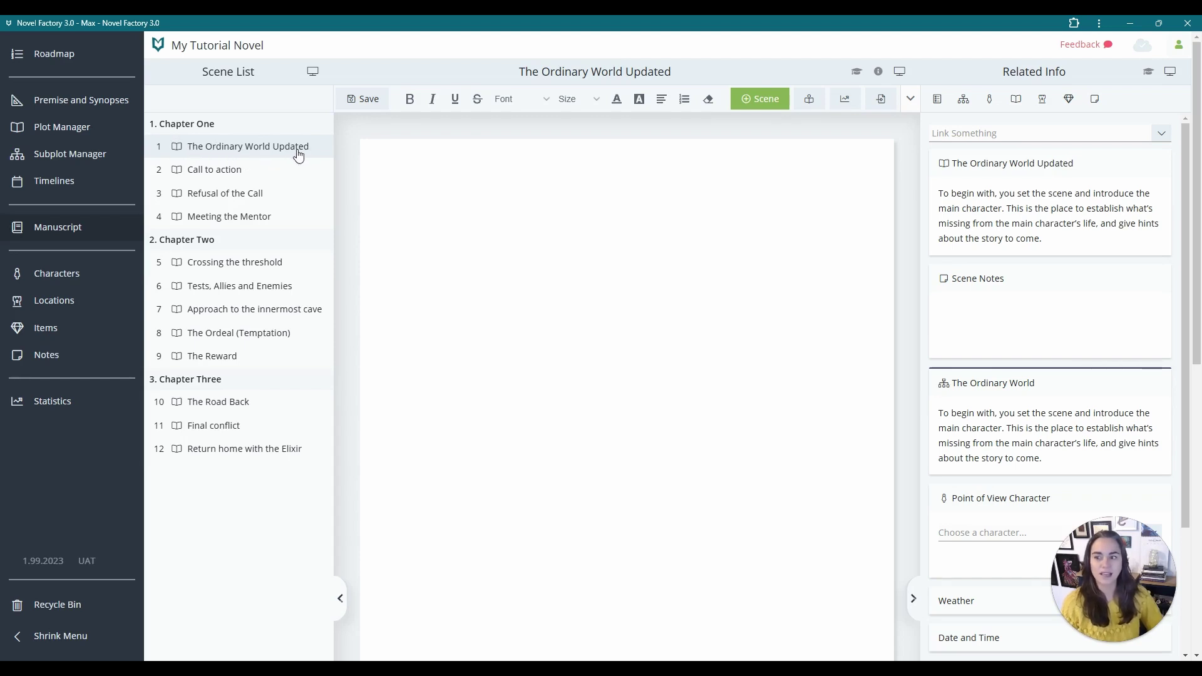
Check the renamed scene's index card under Chapter One in the Plot Manager, and return to the Manuscript section.
click(59, 135)
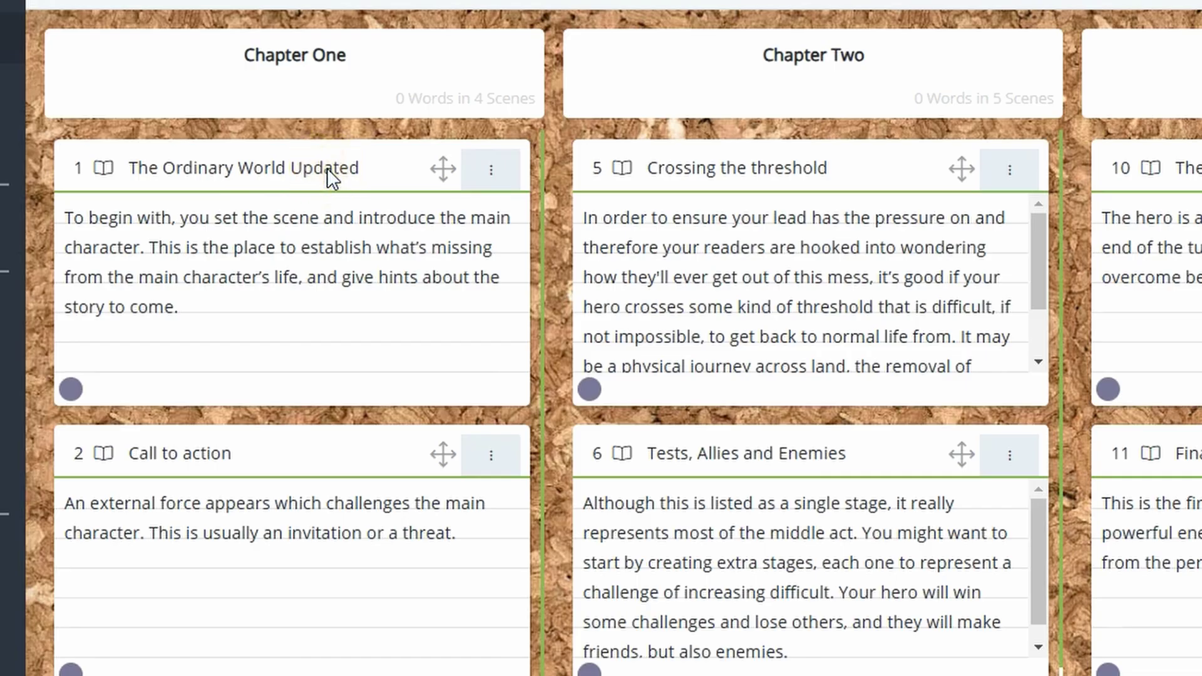
click(326, 168)
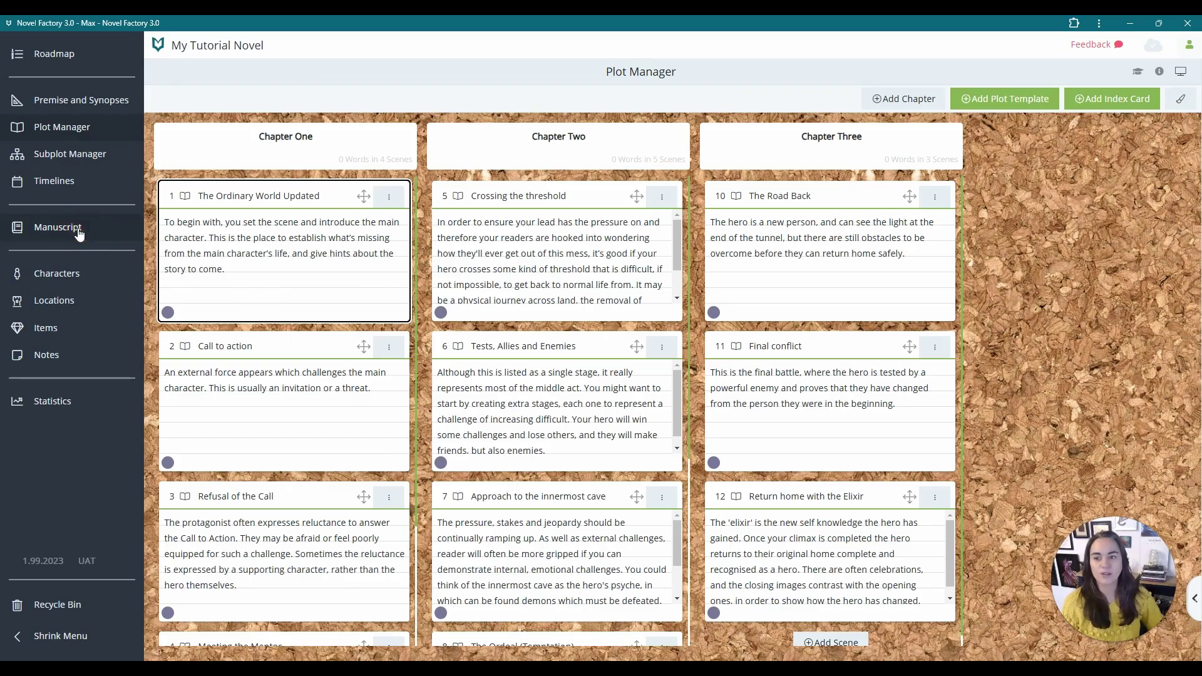
click(78, 234)
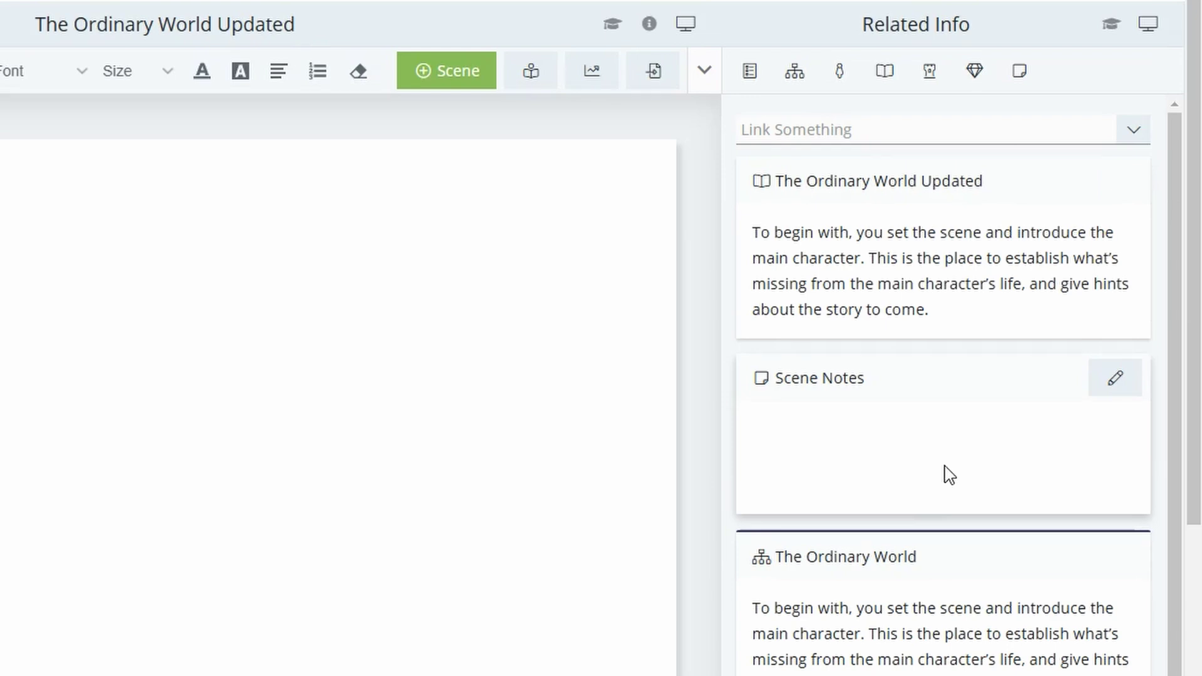
Assign the best friend character as the Point of View Character of The Ordinary World Updated in its Related Info.
scroll(948, 474, down, 3)
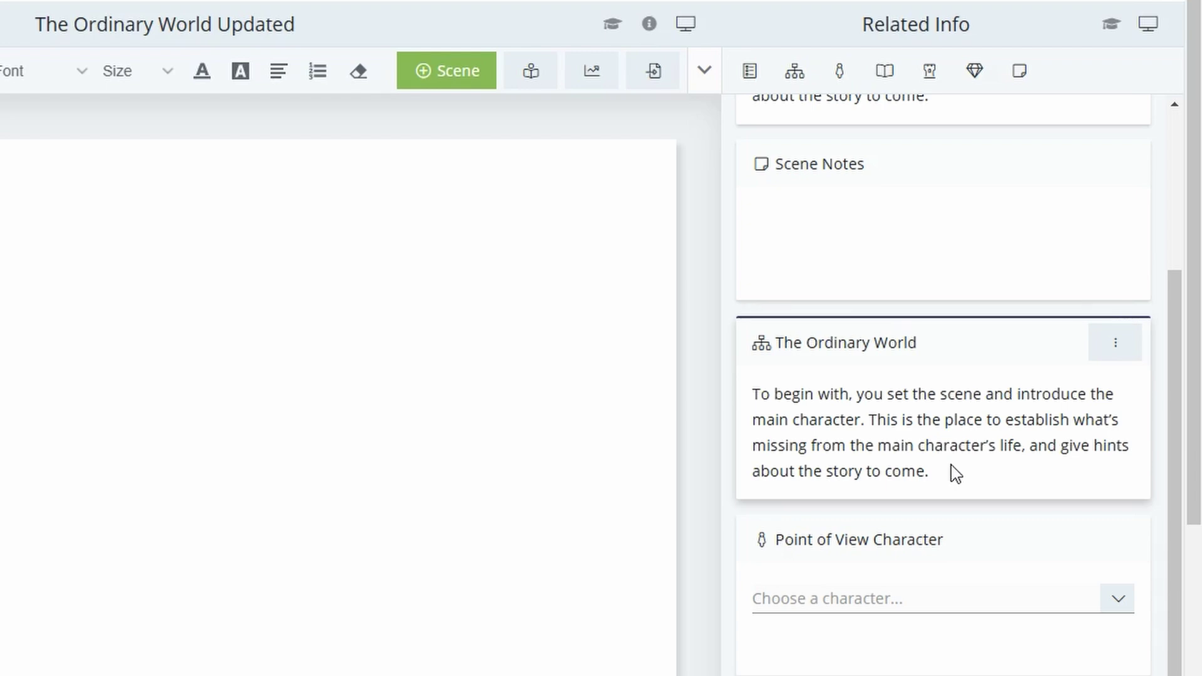
scroll(951, 475, down, 1)
click(933, 531)
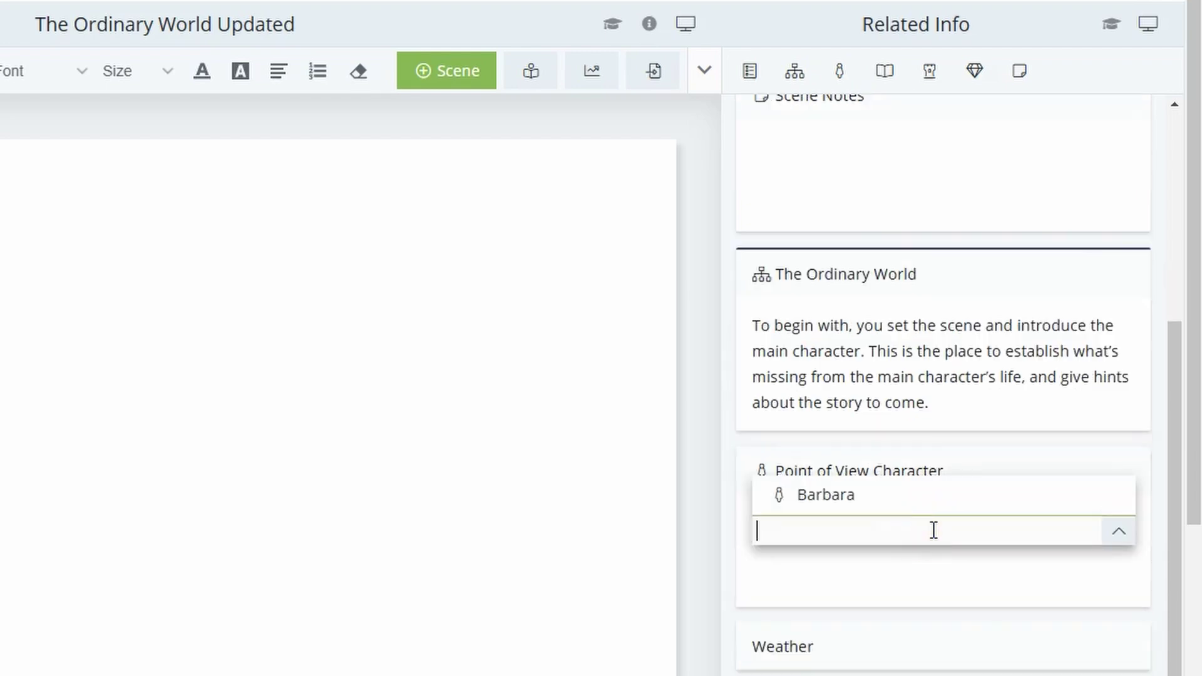
click(930, 502)
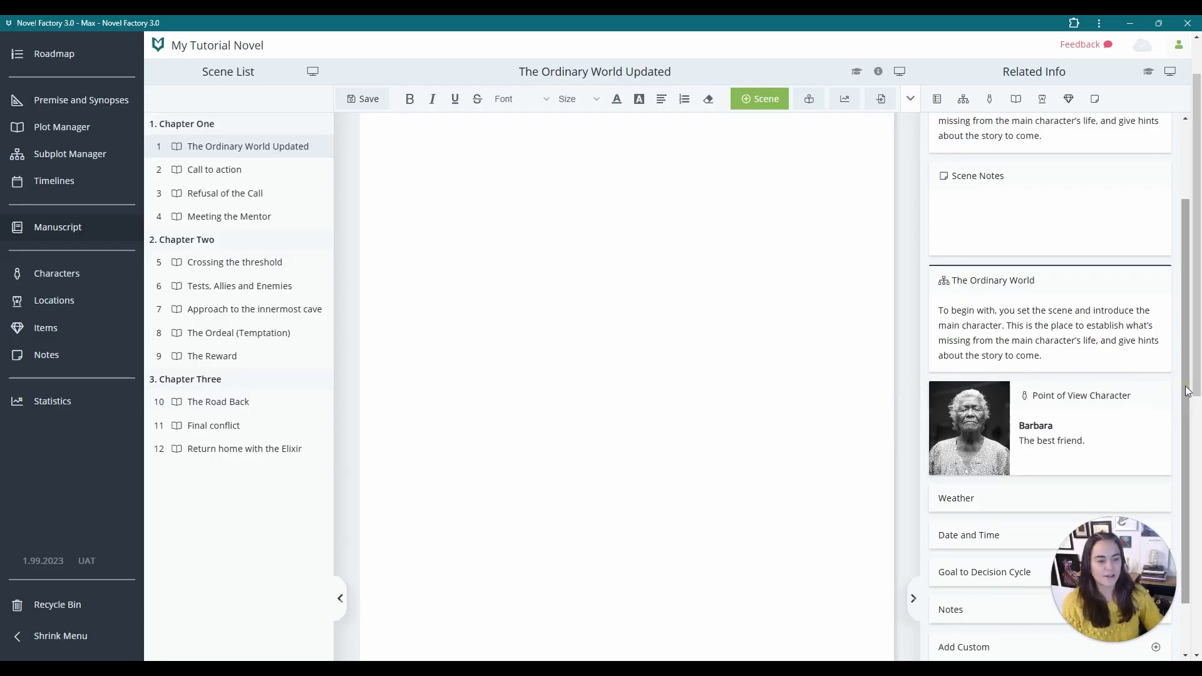
drag(1189, 391, 1188, 430)
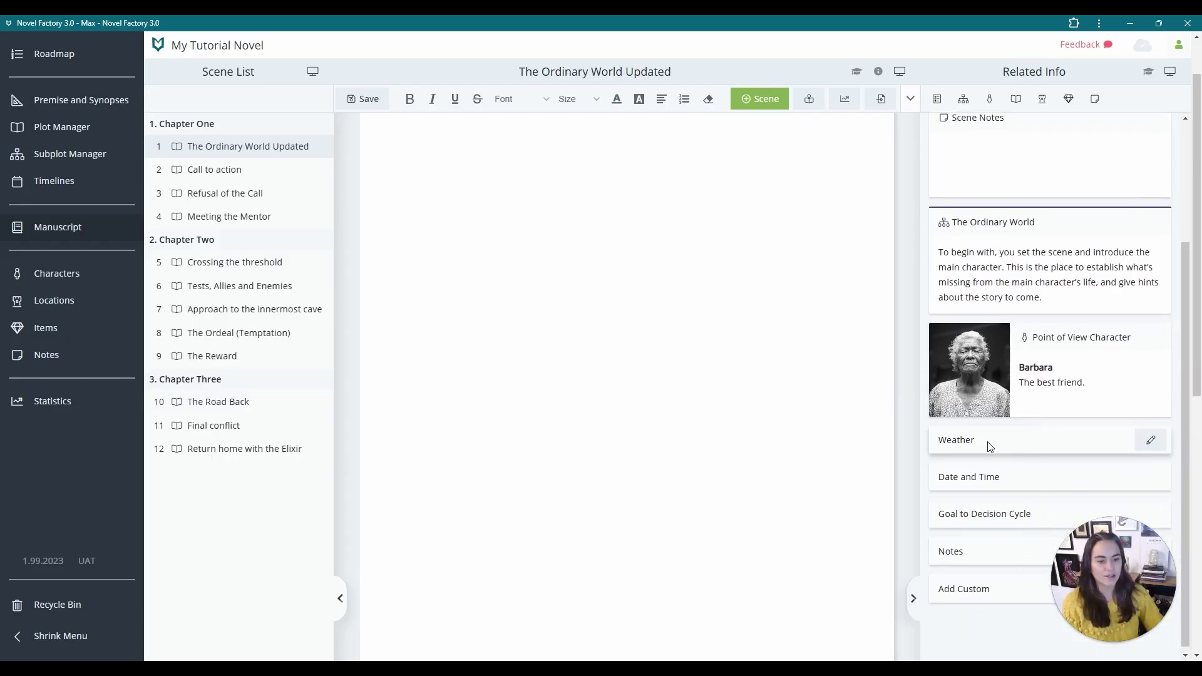